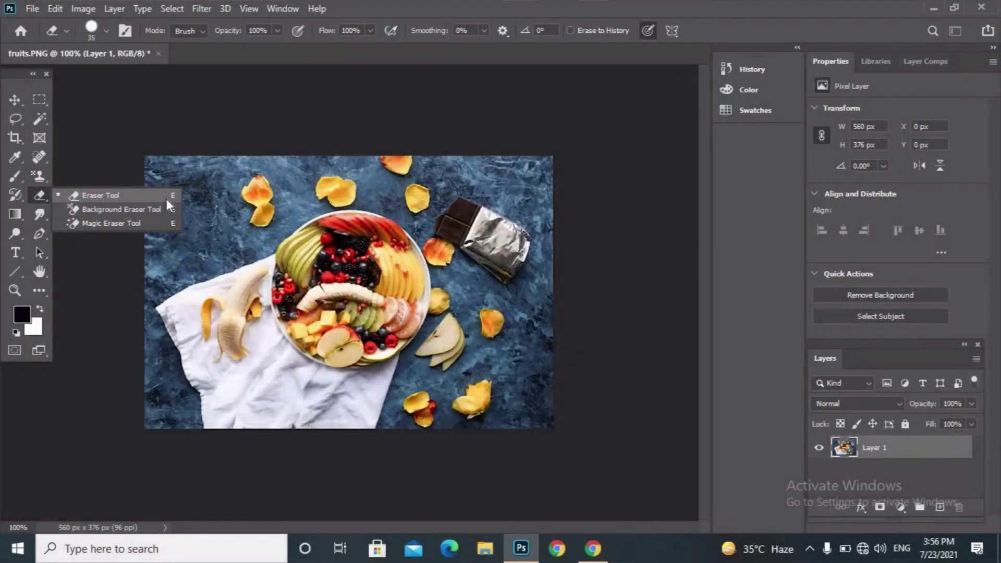
left_click(167, 200)
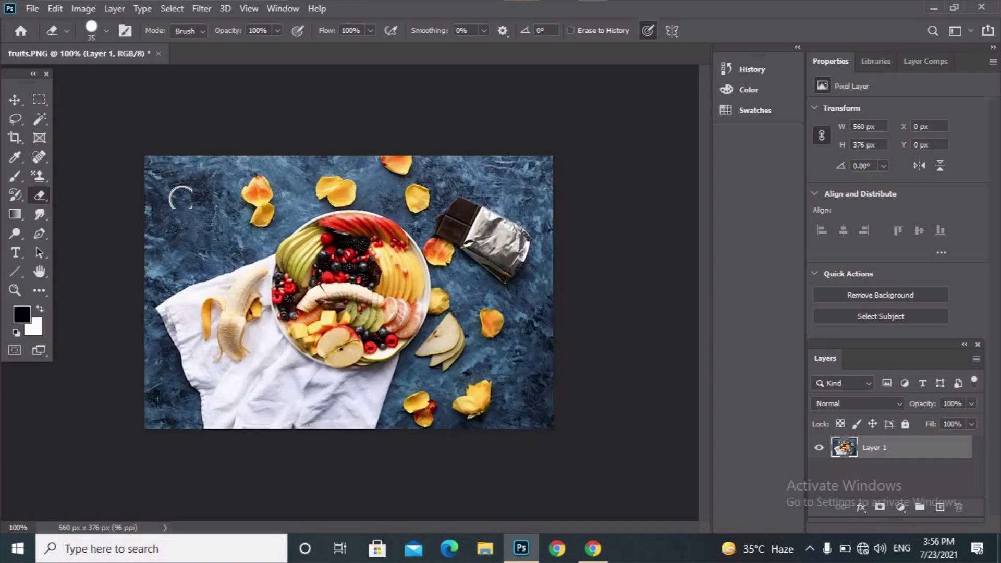
left_click_drag(181, 197, 388, 298)
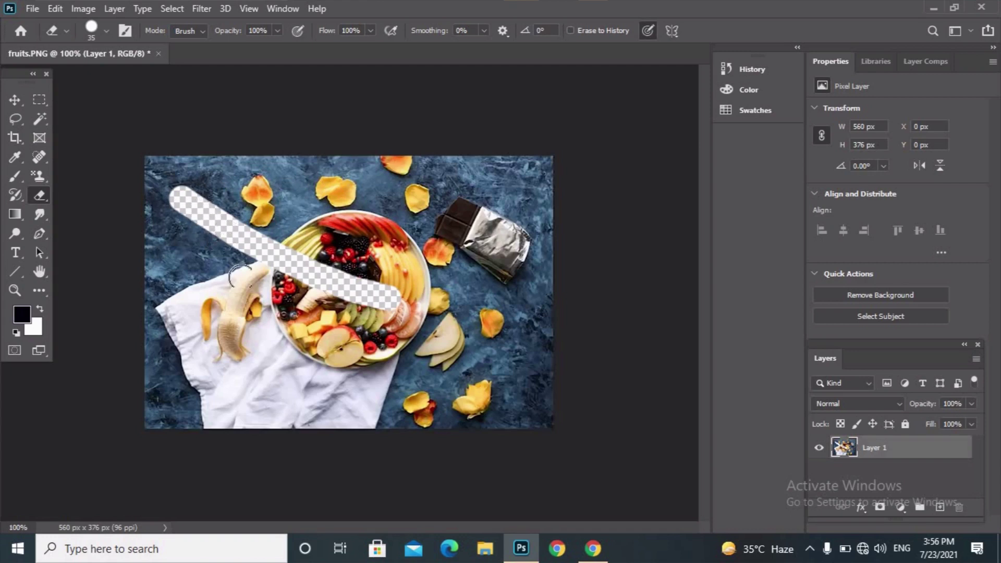
key("ctrl+z")
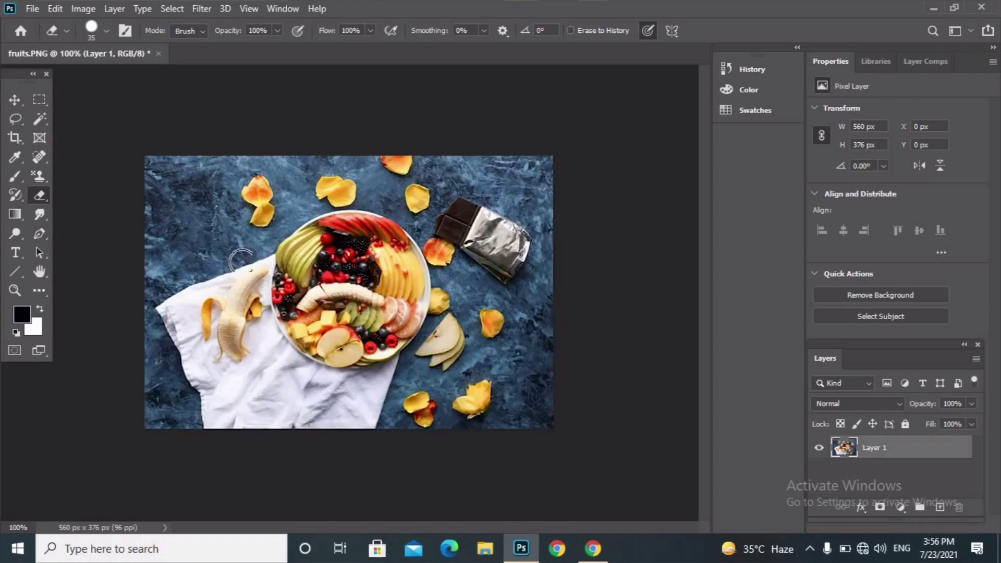
- Switch the eraser to Pencil mode, then undo a test stroke
left_click(204, 31)
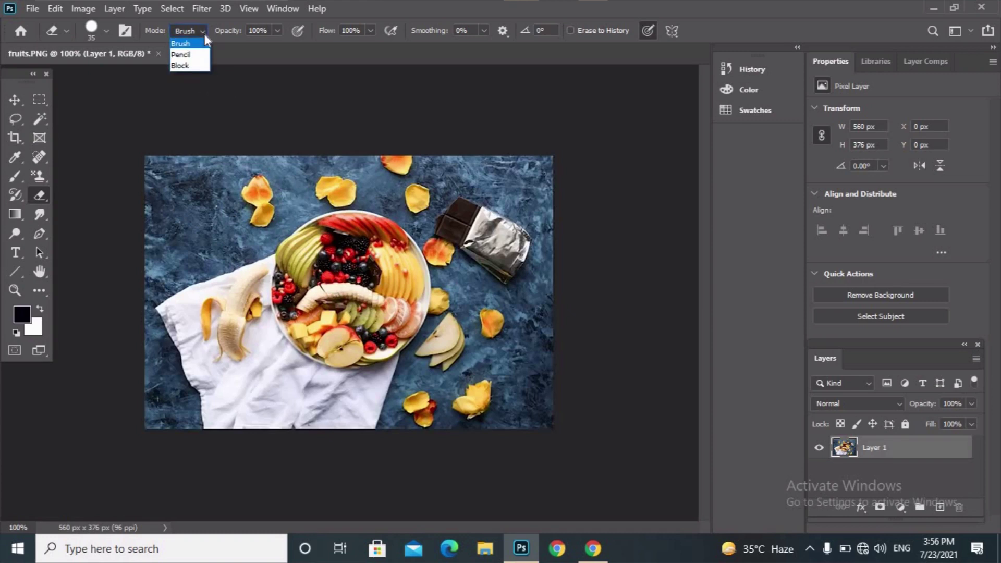
left_click(202, 55)
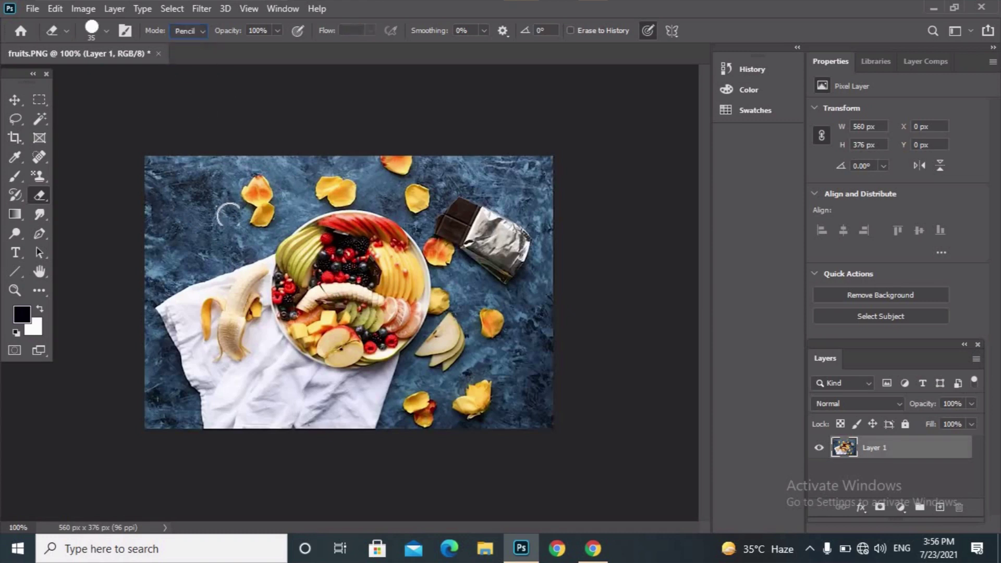
left_click_drag(210, 199, 416, 316)
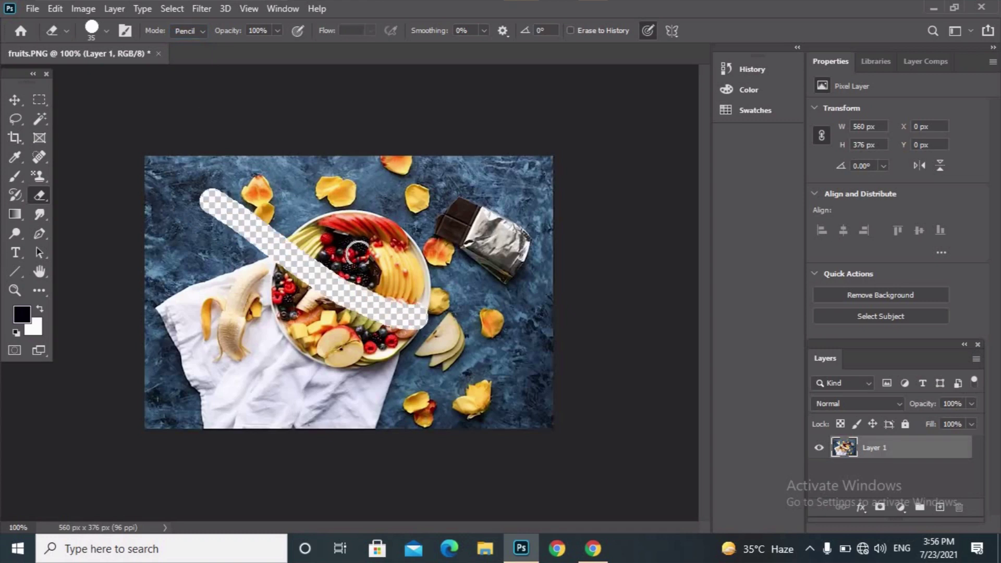
key("ctrl+z")
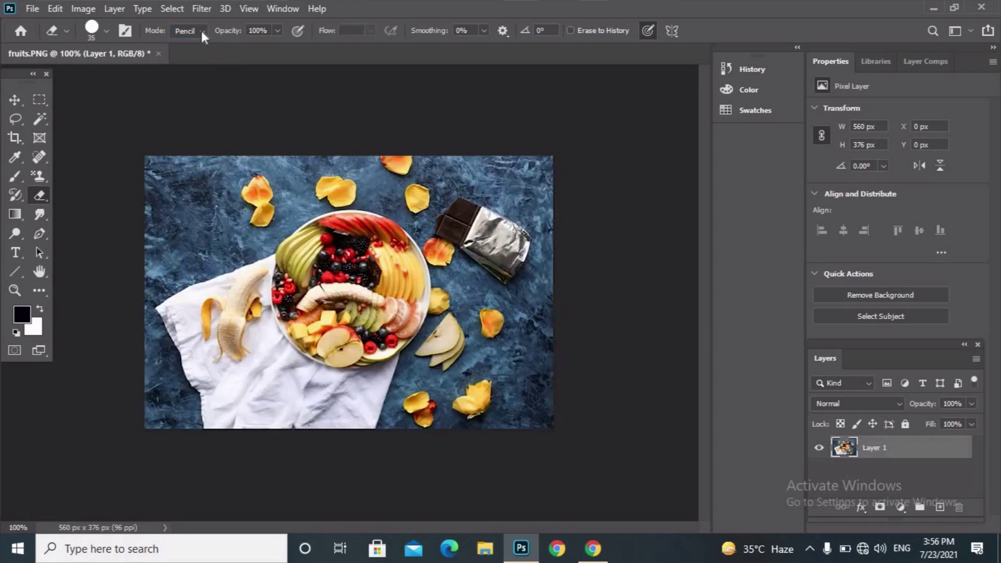
- Switch the eraser to Block mode, then undo a test stroke
left_click(202, 34)
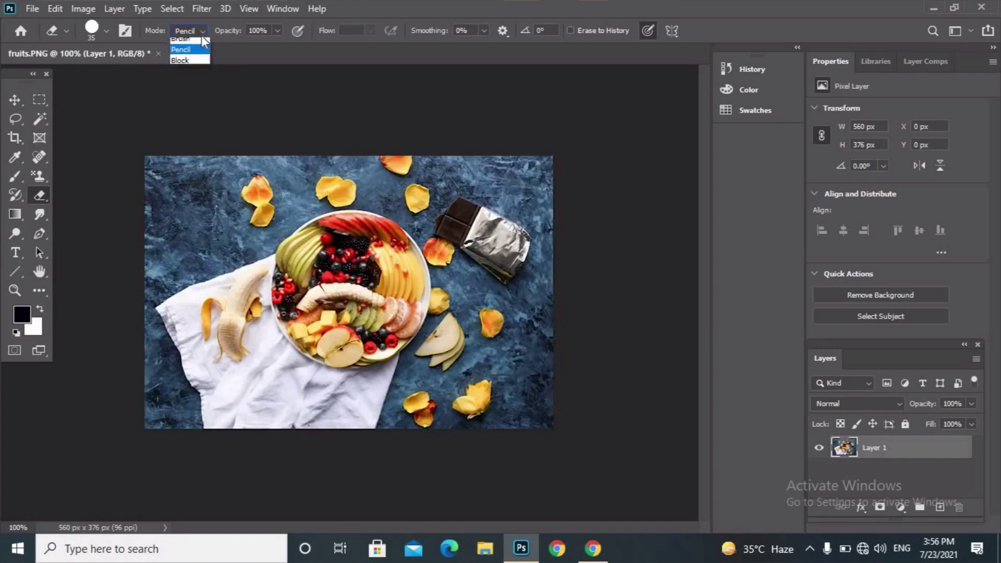
left_click(201, 66)
left_click_drag(182, 186, 260, 233)
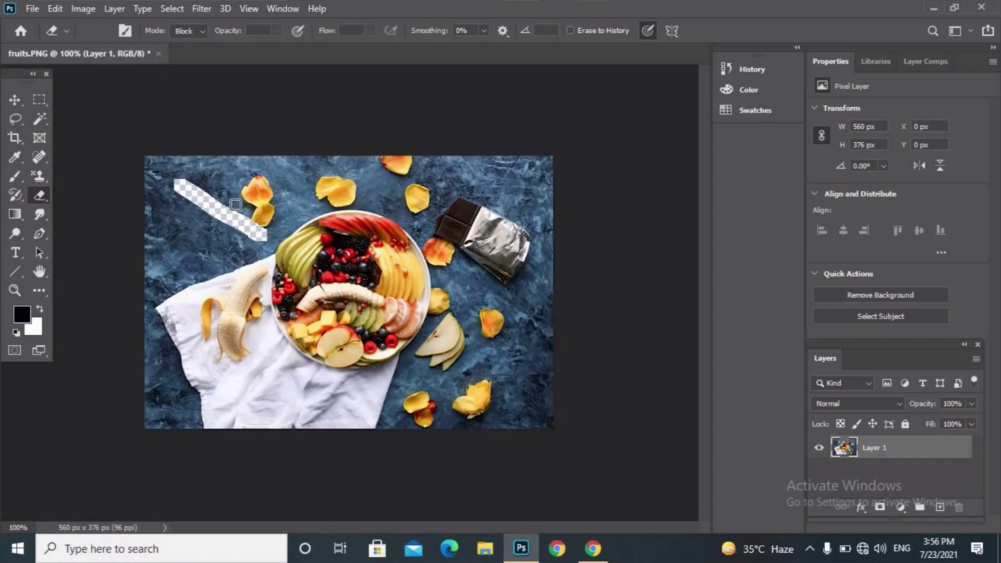
key("ctrl+z")
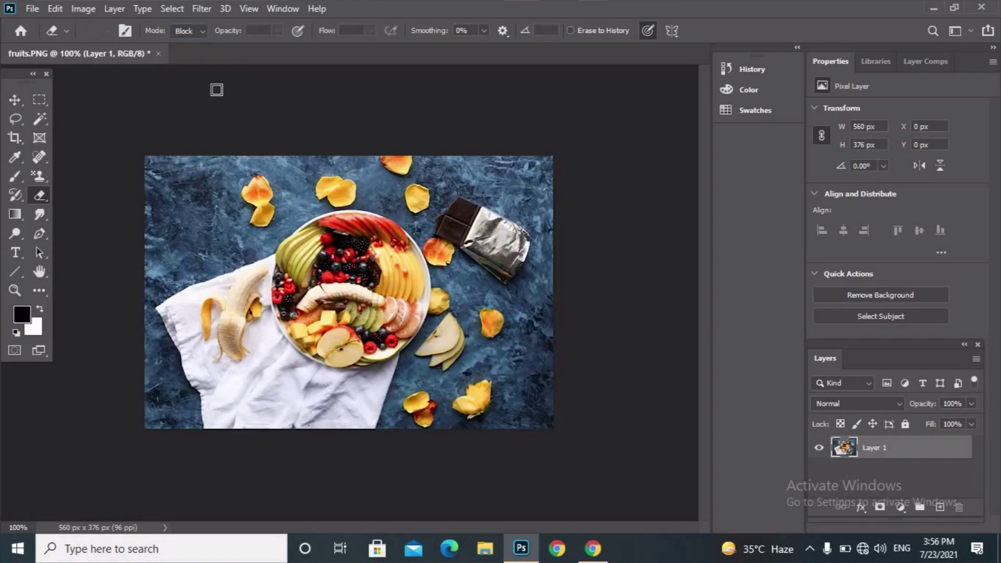
left_click(207, 31)
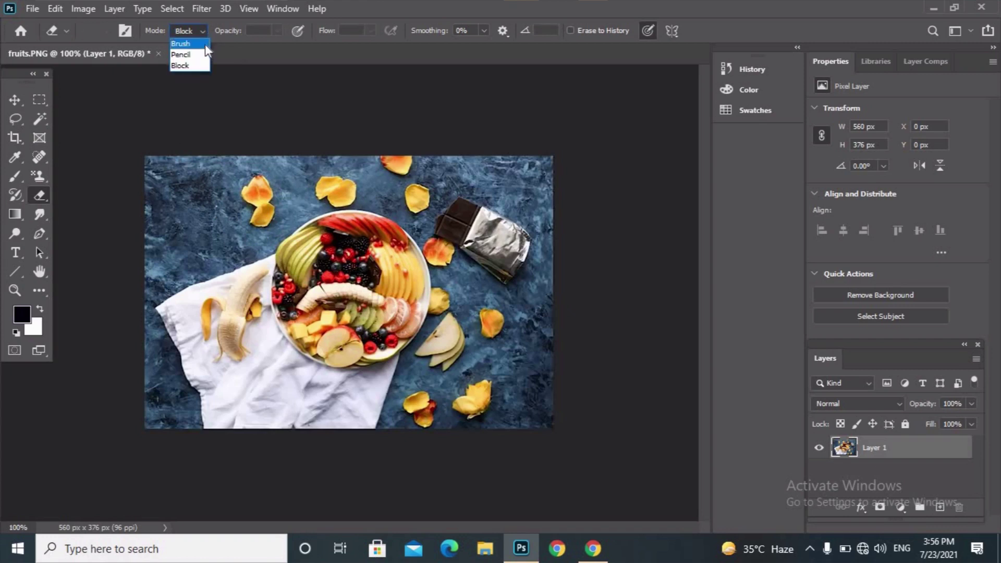
- Return the eraser to Brush mode and undo two test strokes over the fruit bowl
left_click(205, 44)
left_click_drag(172, 171, 272, 212)
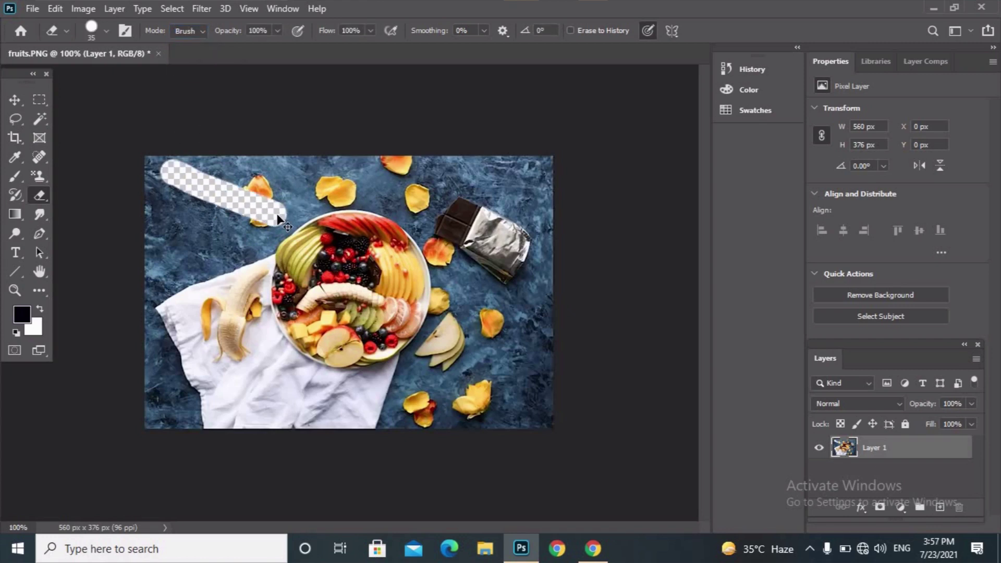
key("ctrl+z")
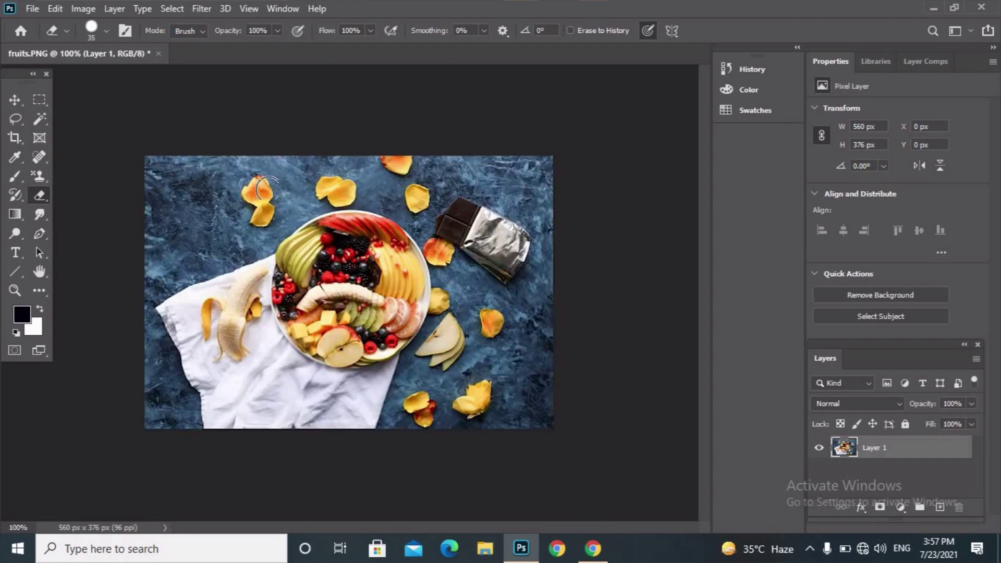
mouse_move(261, 190)
left_mouse_down()
mouse_move(387, 220)
mouse_move(375, 251)
mouse_move(349, 239)
left_mouse_up()
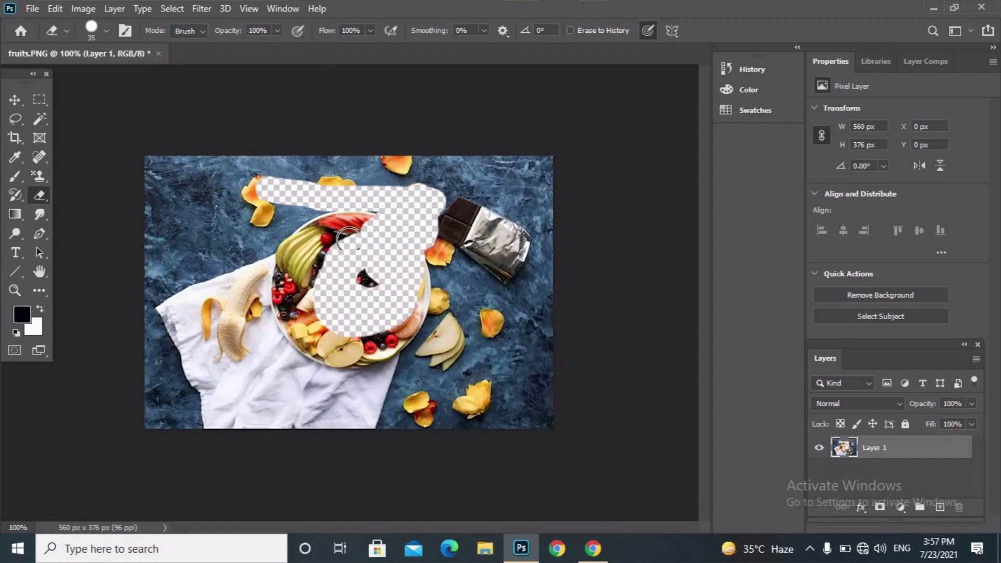
key("ctrl+z")
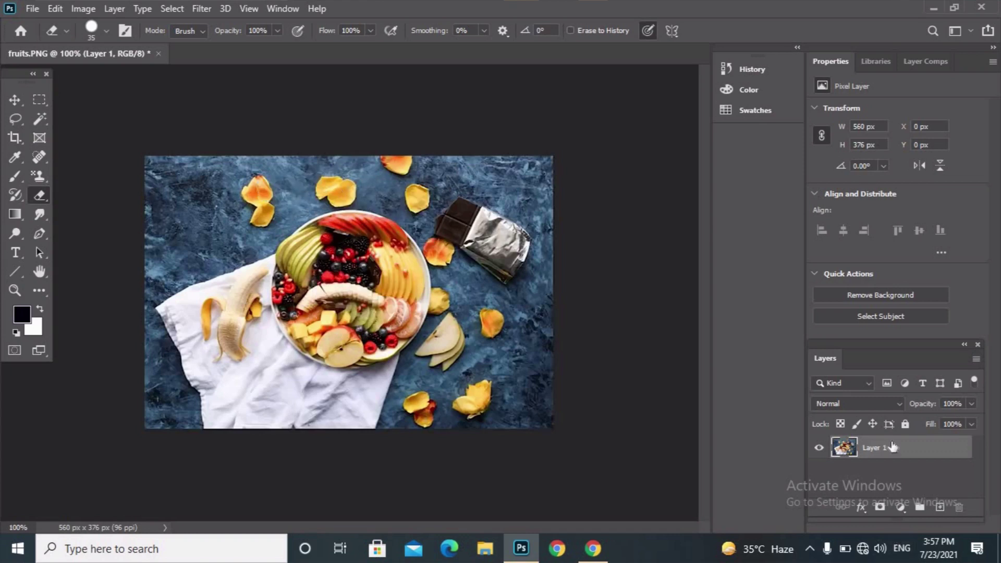
- Add a magenta a21d52 Solid Color fill layer above Layer 1
left_click(896, 514)
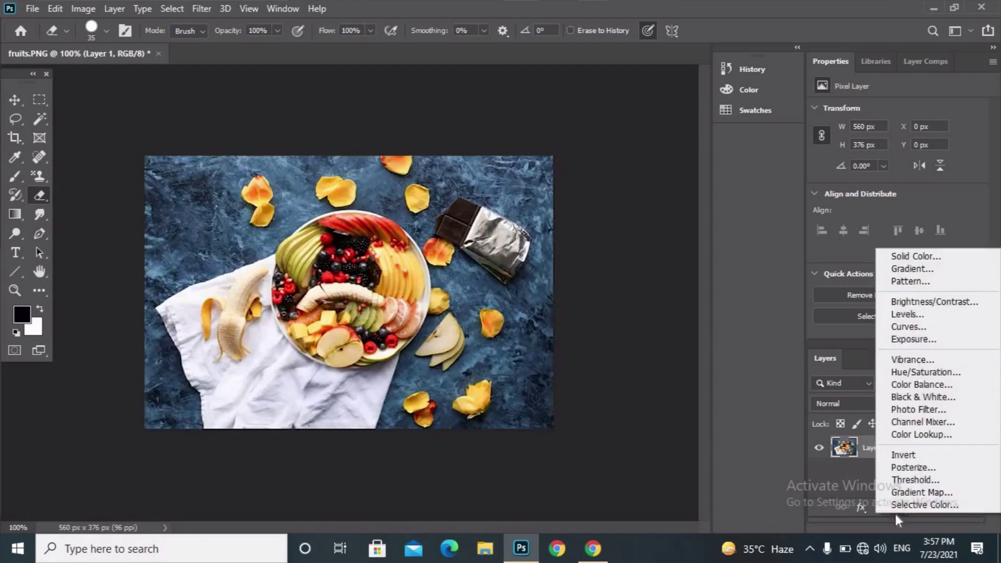
left_click(907, 258)
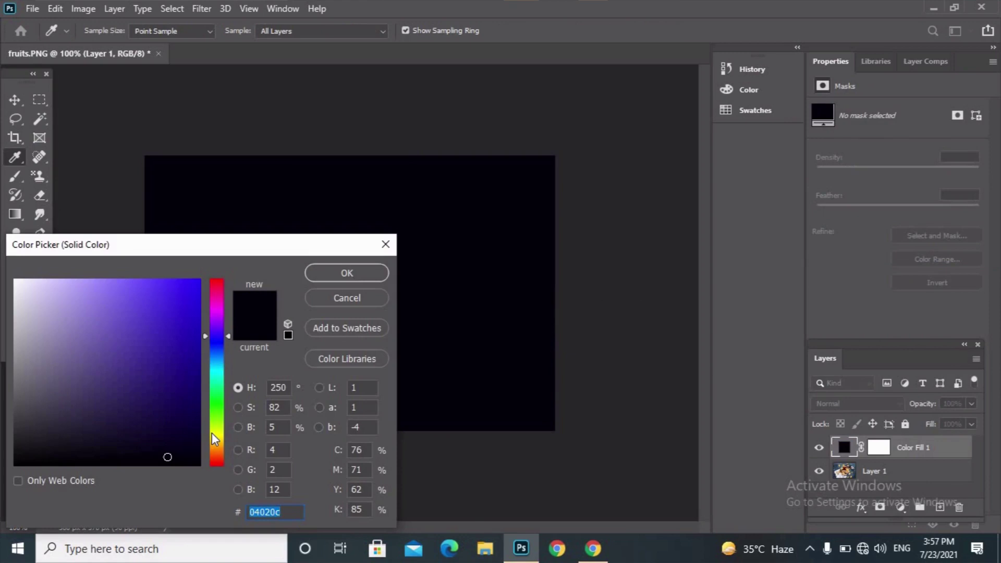
left_click(217, 290)
left_click_drag(157, 340, 168, 348)
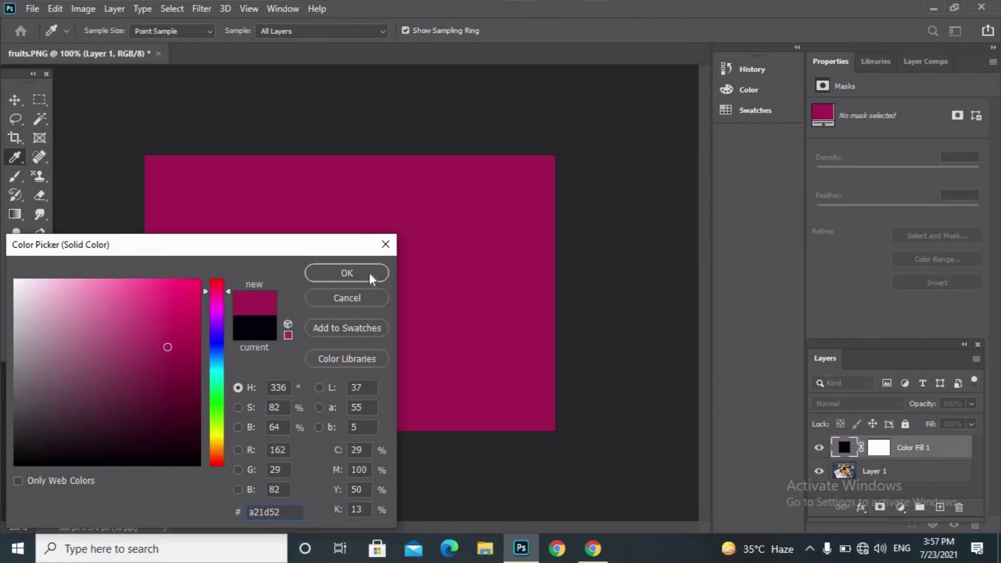
left_click(370, 275)
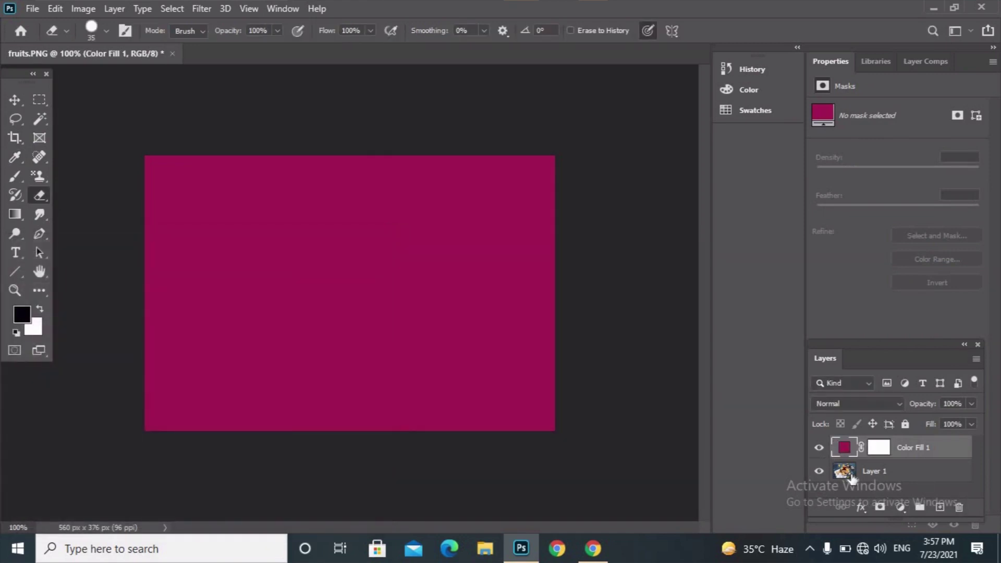
- Move Layer 1 above Color Fill 1 and erase its left edge to reveal magenta
left_click_drag(851, 477, 861, 447)
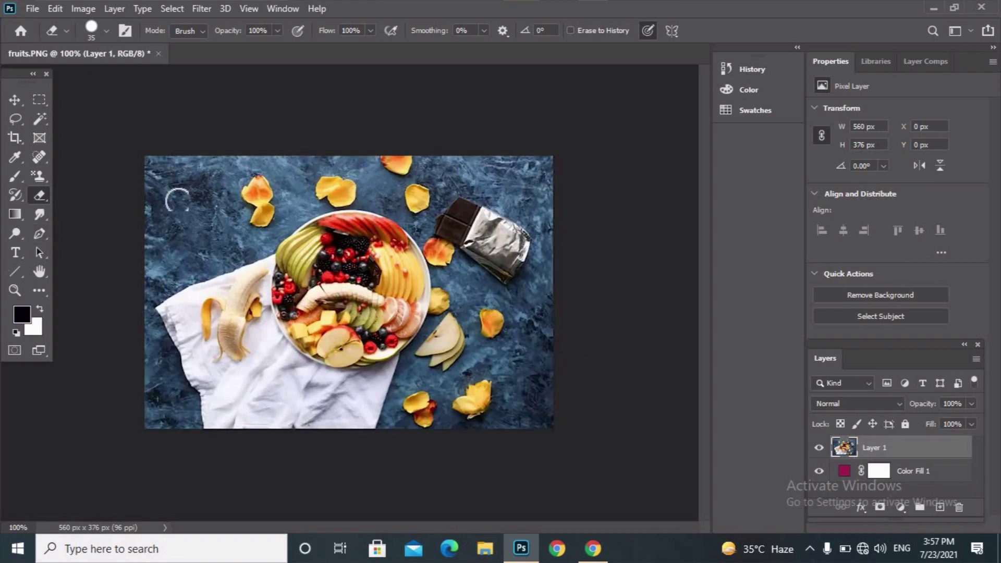
left_click_drag(201, 179, 192, 378)
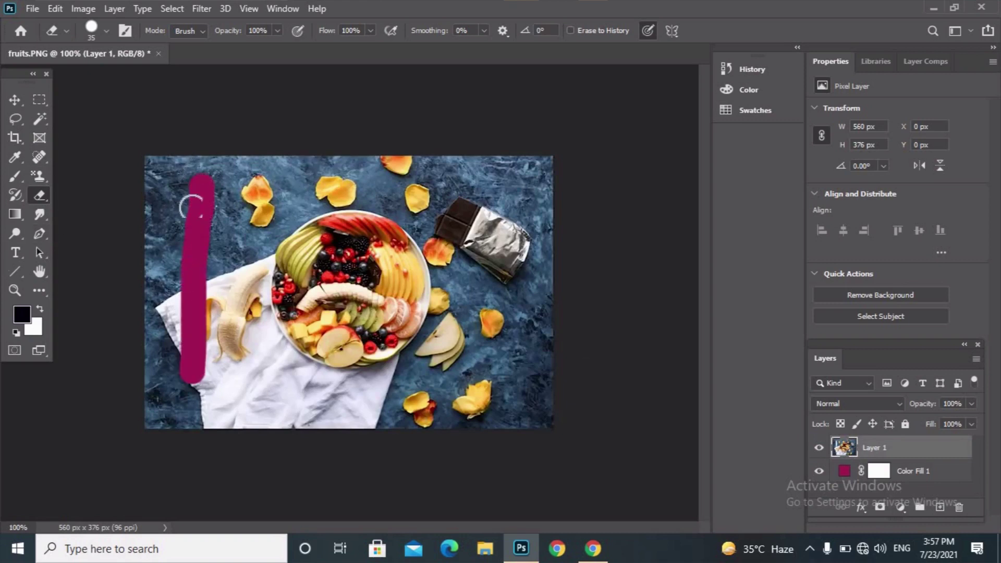
left_click_drag(194, 172, 199, 393)
left_click(166, 176)
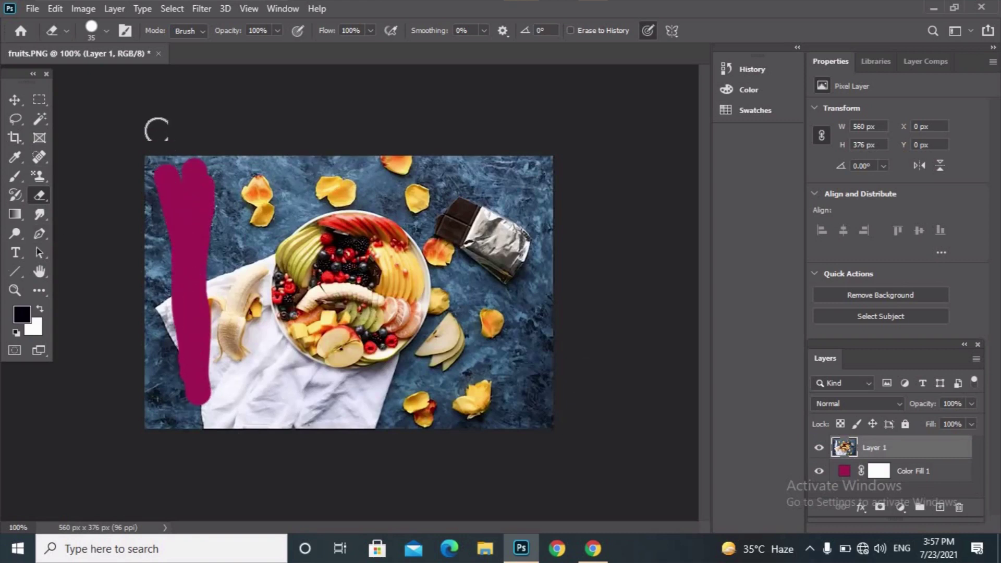
left_click_drag(156, 156, 170, 378)
mouse_move(148, 163)
left_mouse_down()
mouse_move(148, 268)
mouse_move(150, 172)
mouse_move(385, 205)
mouse_move(157, 306)
mouse_move(391, 313)
left_mouse_up()
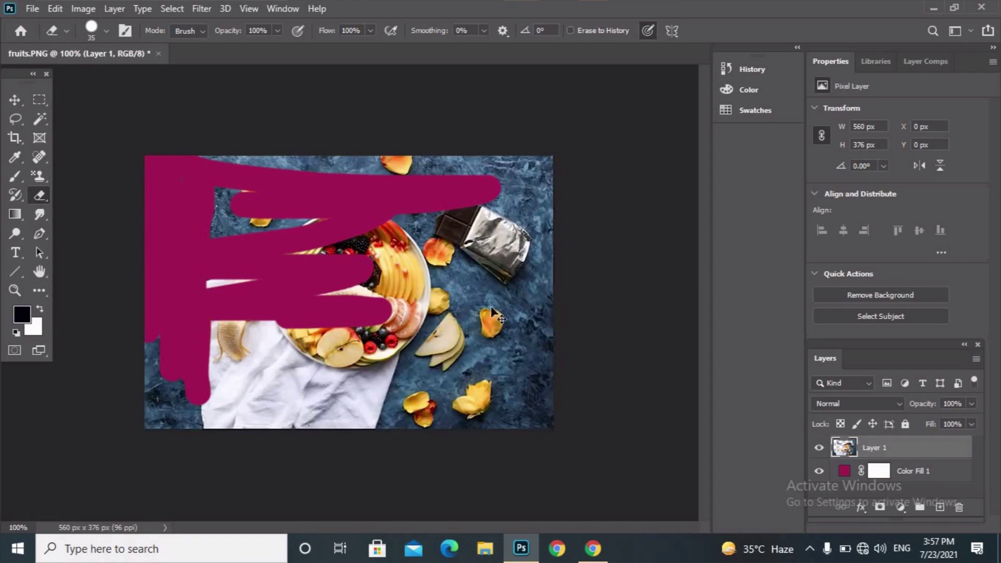
key("ctrl+z")
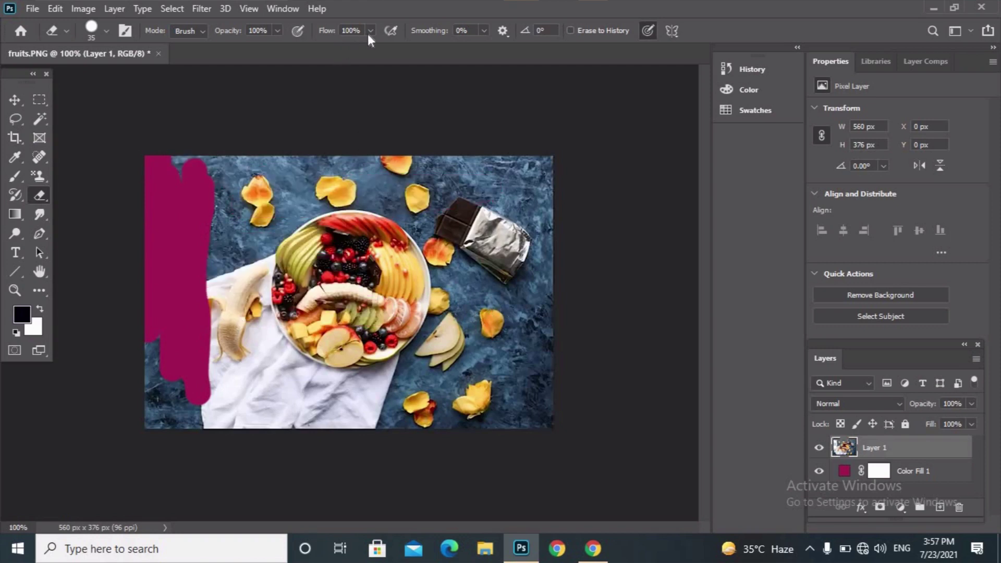
- Lower eraser flow to 58% and undo a softer test stroke over the bowl
left_click_drag(368, 33, 342, 45)
mouse_move(301, 206)
left_mouse_down()
mouse_move(446, 197)
mouse_move(297, 217)
mouse_move(342, 369)
mouse_move(368, 232)
mouse_move(417, 334)
mouse_move(400, 317)
left_mouse_up()
key("ctrl+z")
- Set eraser opacity to 41% and undo a faint test stroke over the bowl
left_click(280, 32)
left_click(237, 47)
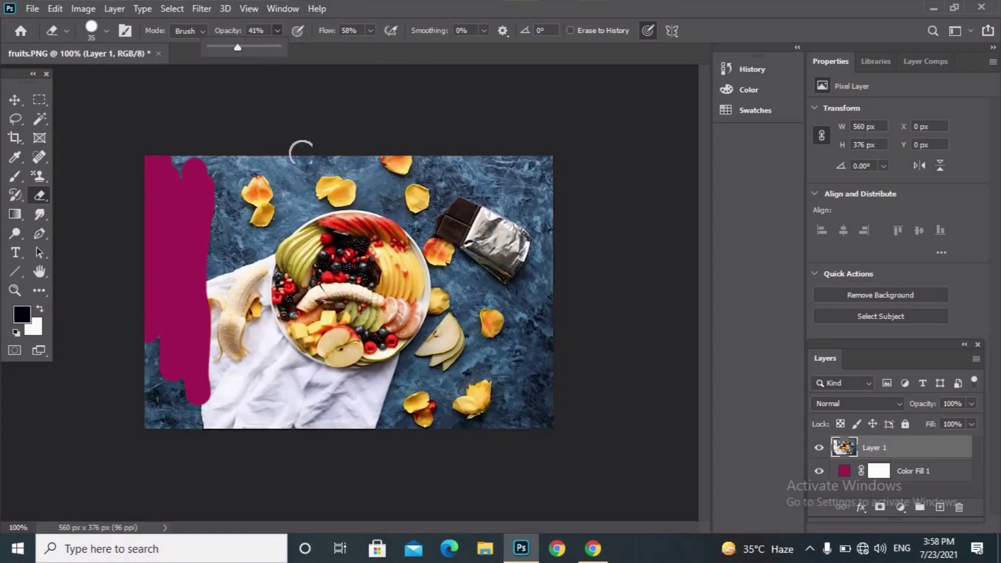
mouse_move(333, 219)
left_mouse_down()
mouse_move(272, 245)
mouse_move(395, 330)
left_mouse_up()
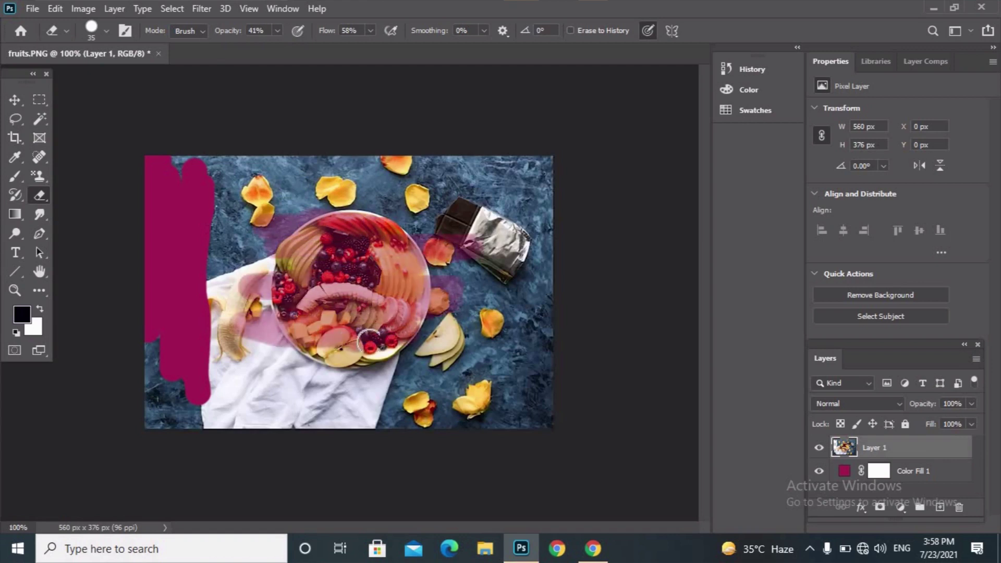
key("ctrl+z")
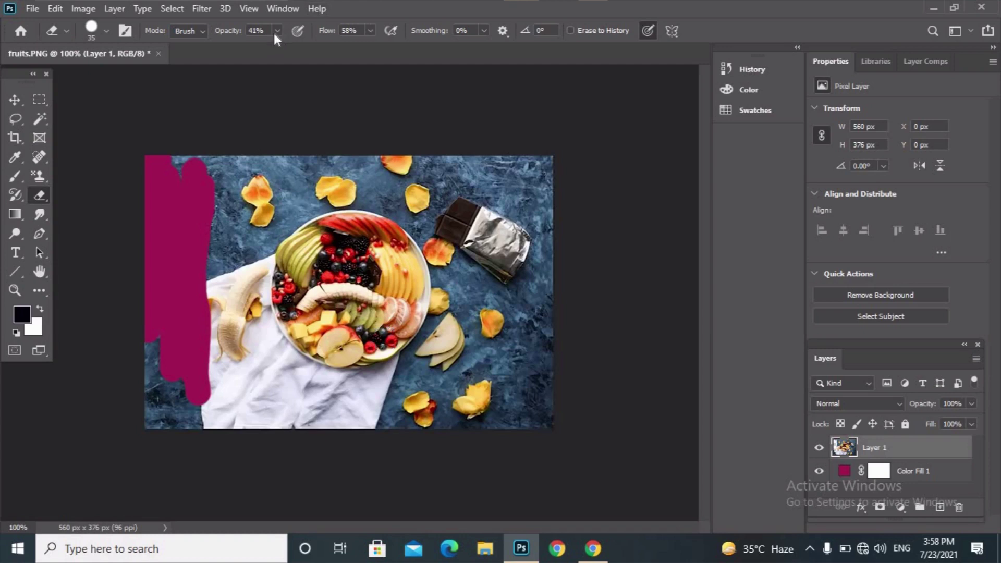
- Set eraser opacity to 98%, raise smoothing to 55%, and erase a stroke across the bowl
left_click(315, 47)
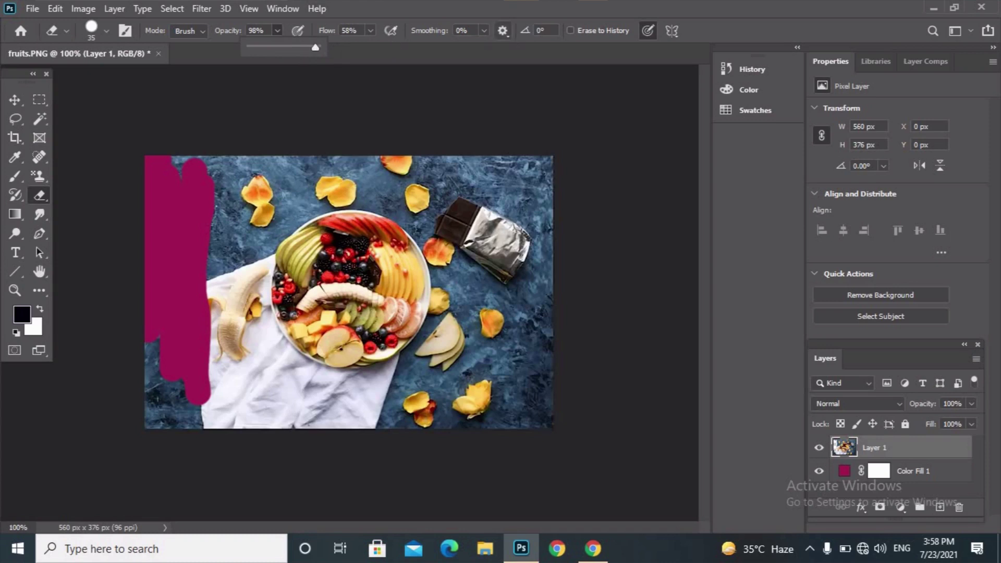
left_click(483, 30)
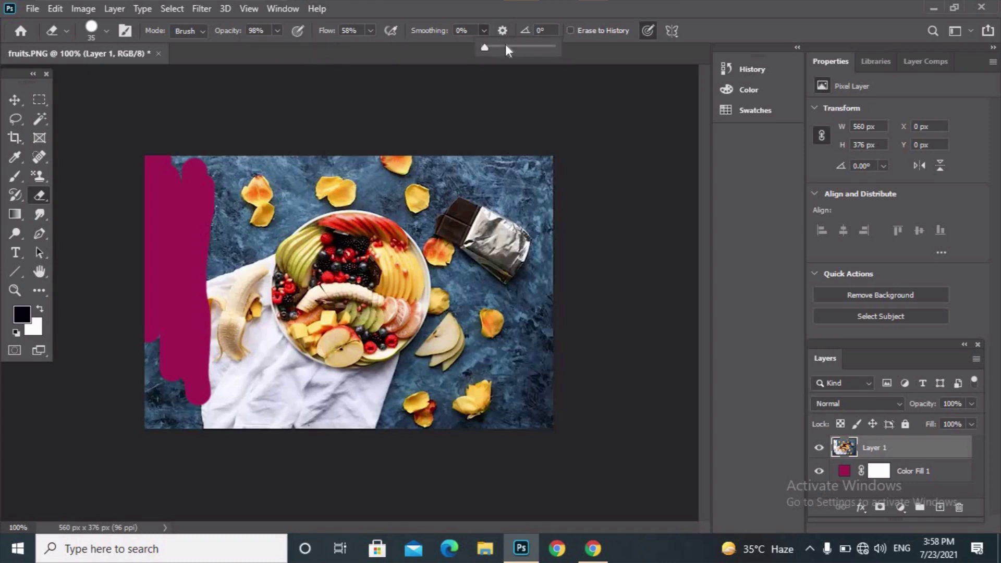
left_click_drag(506, 46, 525, 45)
mouse_move(344, 191)
left_mouse_down()
mouse_move(370, 271)
mouse_move(445, 324)
left_mouse_up()
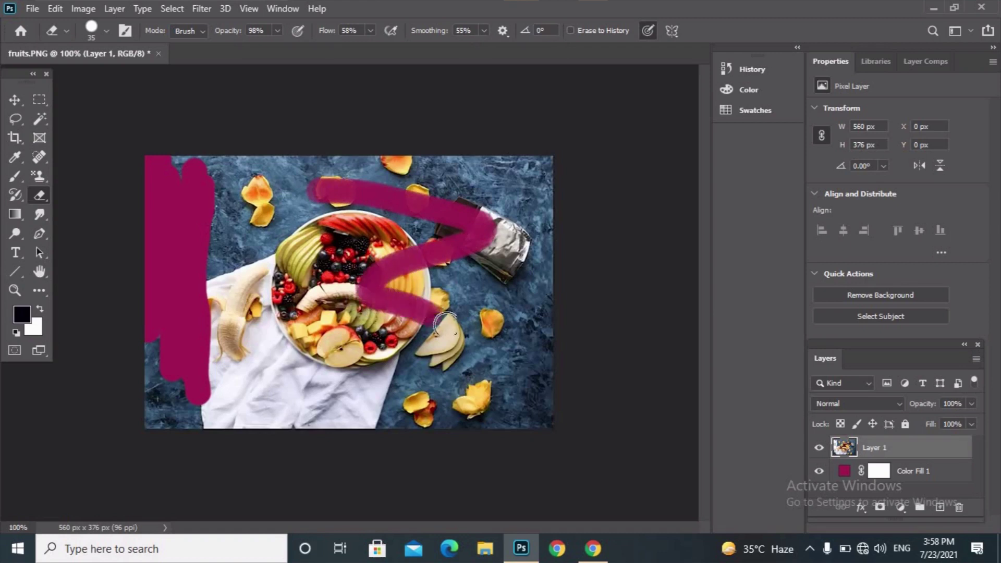
left_click_drag(444, 324, 328, 338)
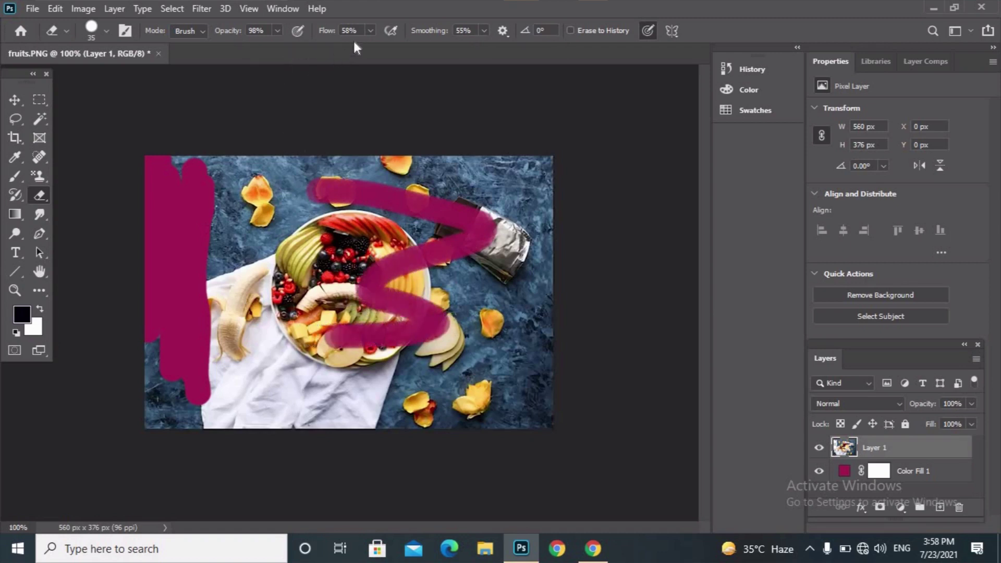
- Set flow and opacity to 100% and erase wide bands over the bowl, foil and cloth
left_click(369, 31)
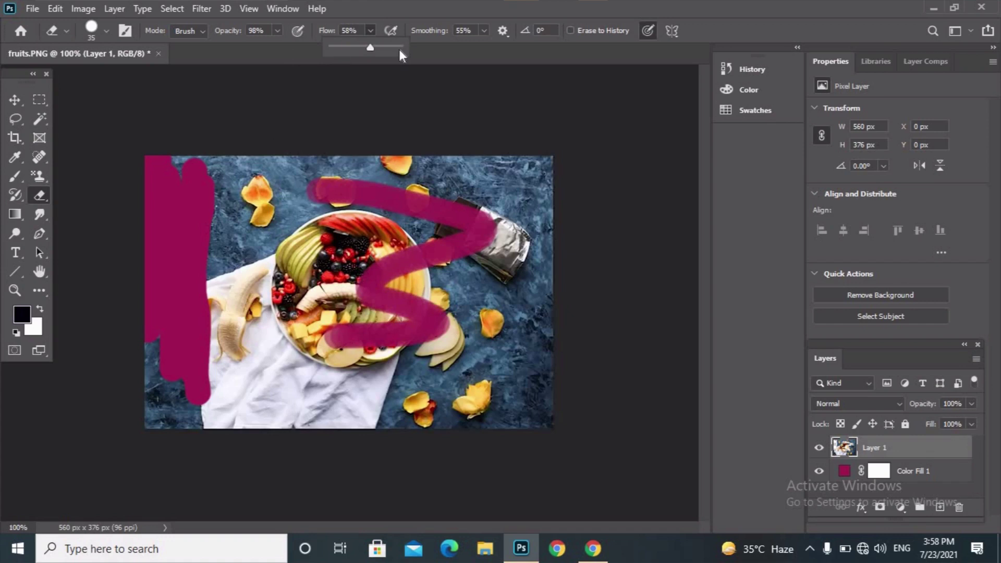
left_click(399, 49)
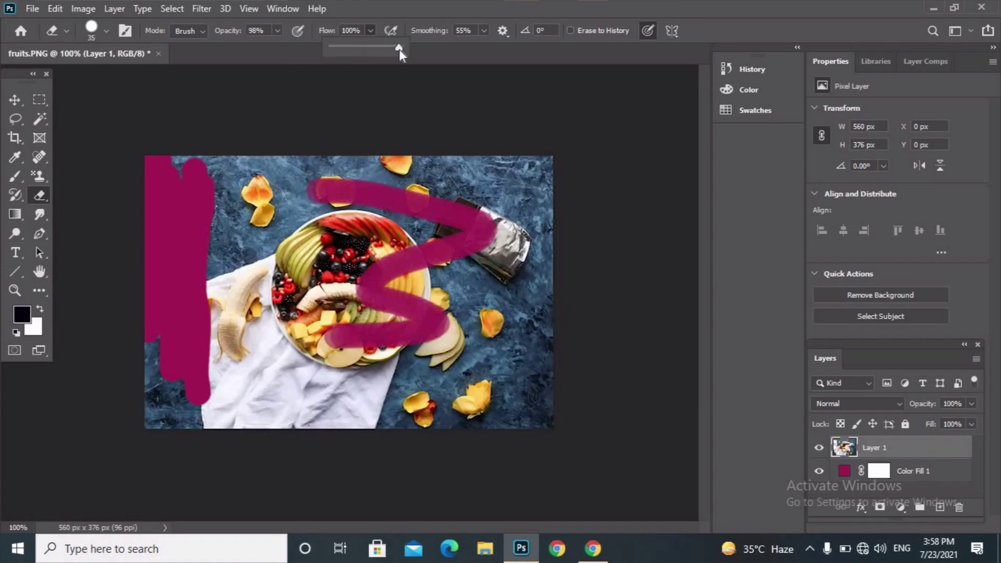
left_click(278, 30)
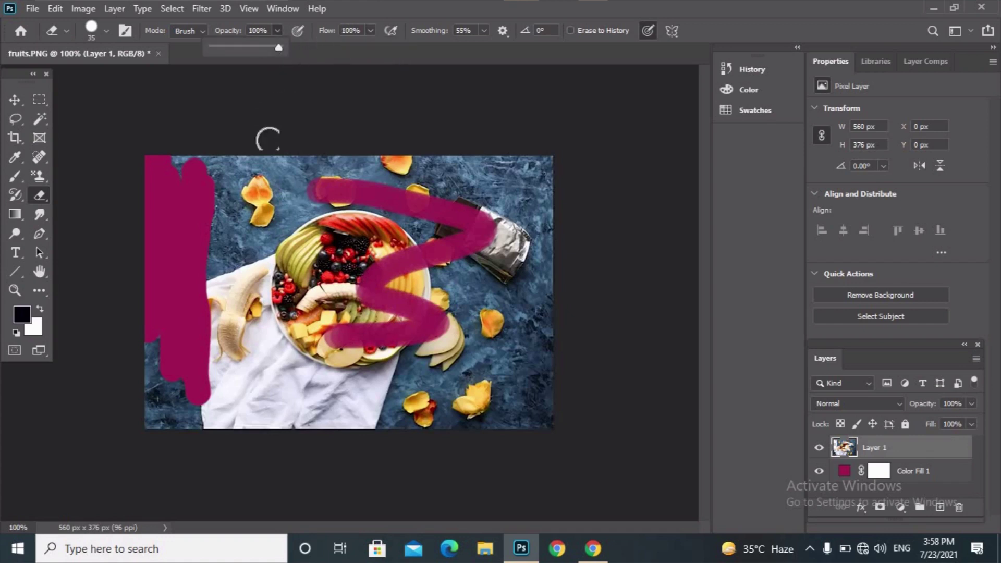
left_click(277, 161)
left_click_drag(277, 168, 336, 341)
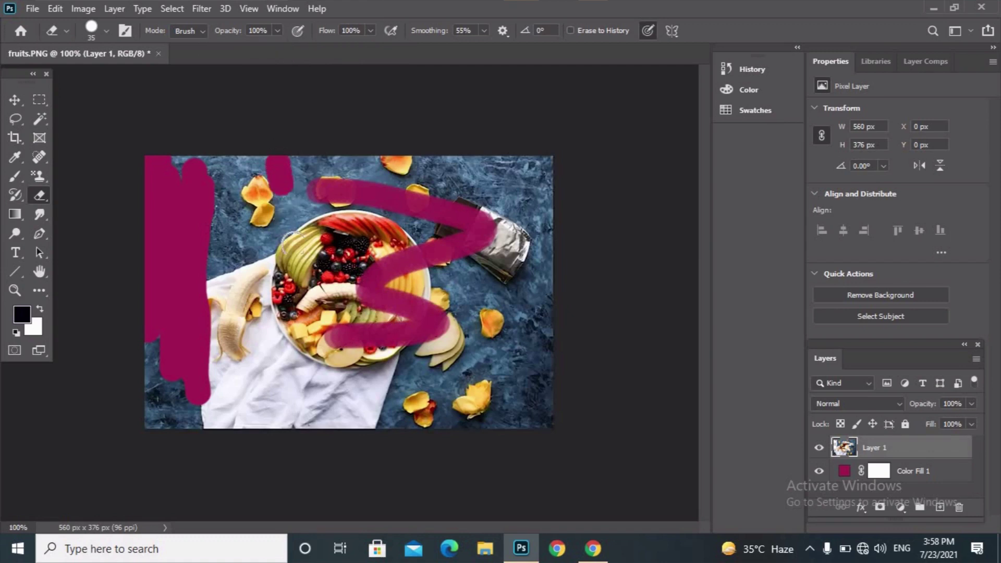
left_click_drag(416, 365, 433, 211)
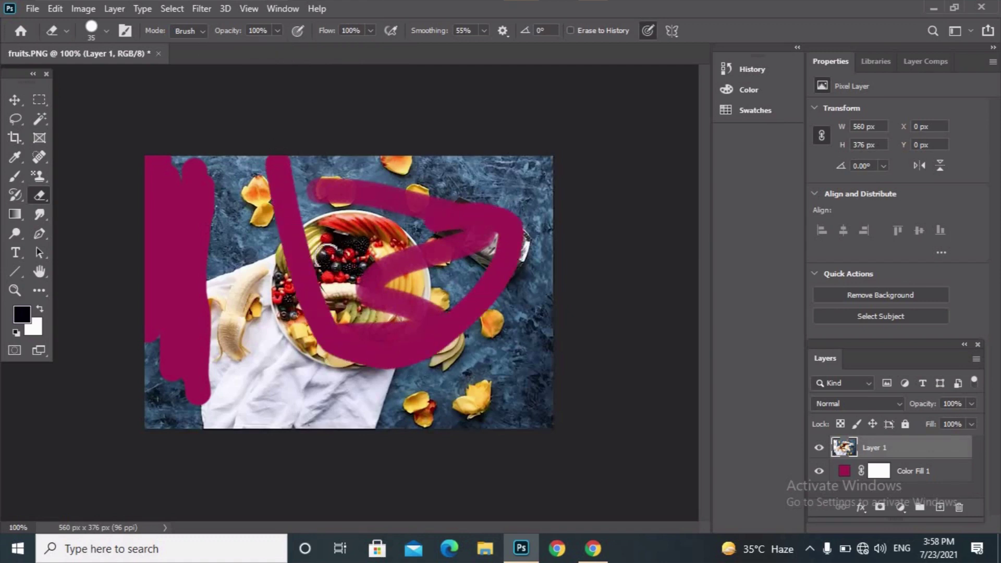
left_click_drag(433, 212, 290, 362)
left_click_drag(403, 382, 339, 372)
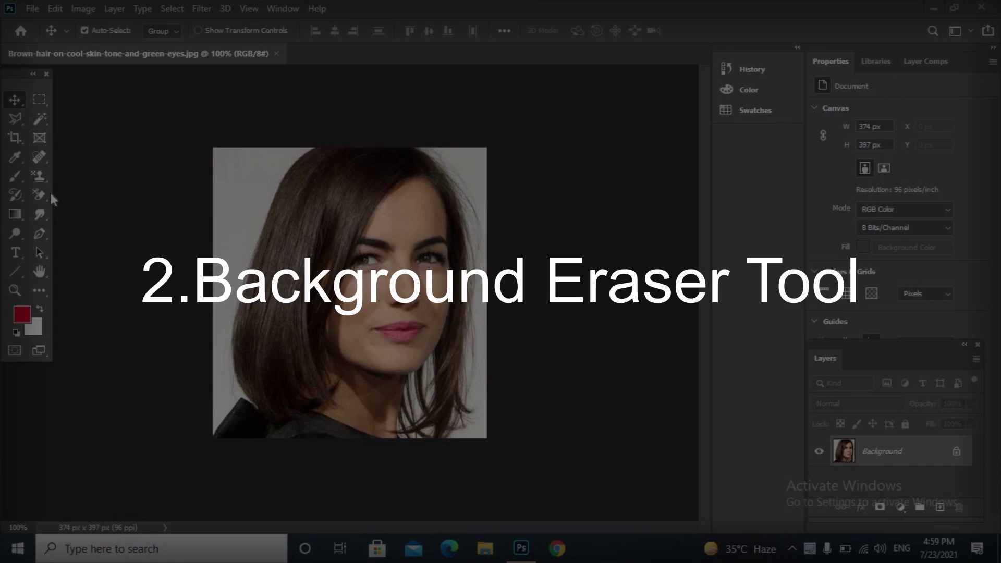
- Zoom the portrait to 200% and back to 100%
left_click_drag(42, 196, 107, 205)
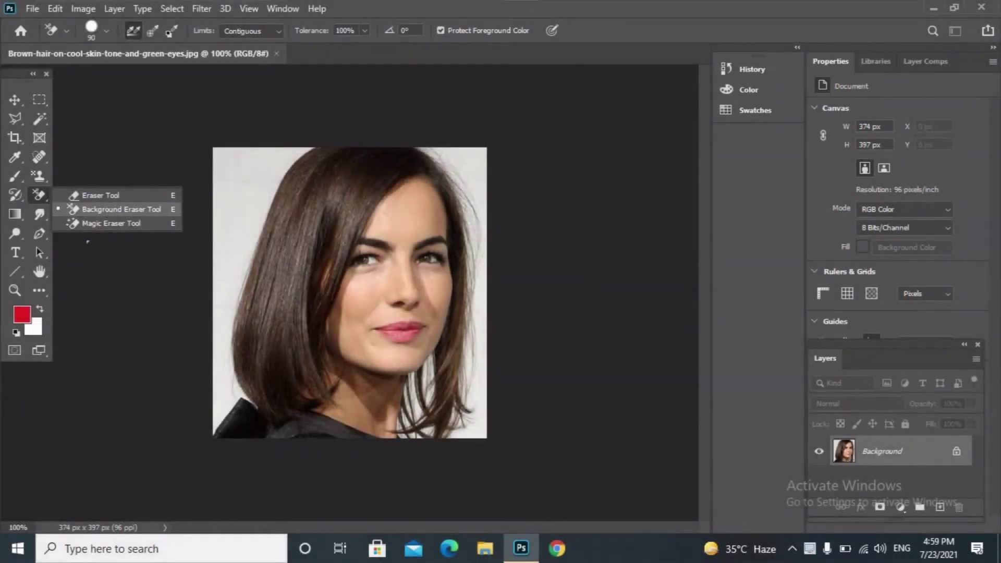
left_click(14, 99)
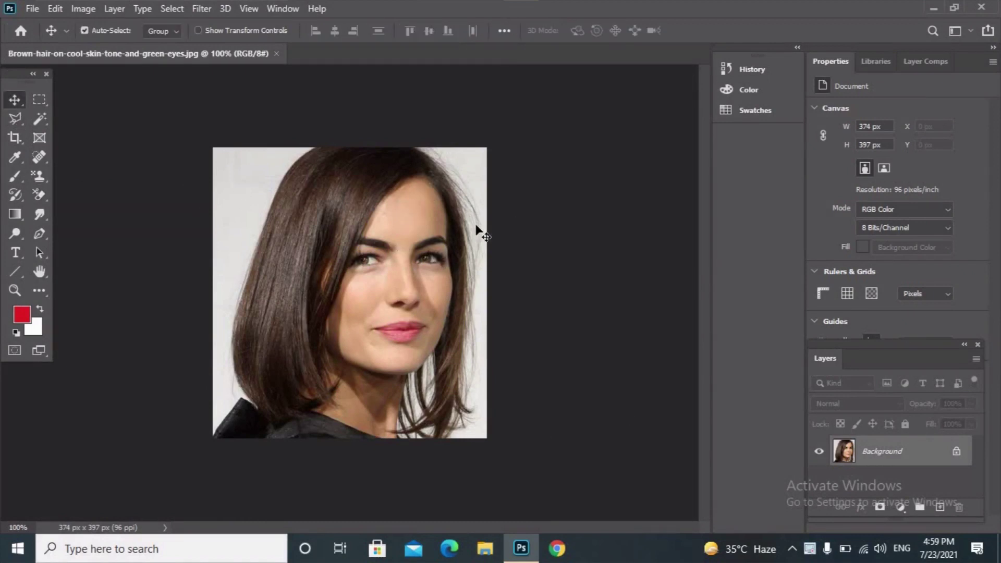
key("ctrl+plus")
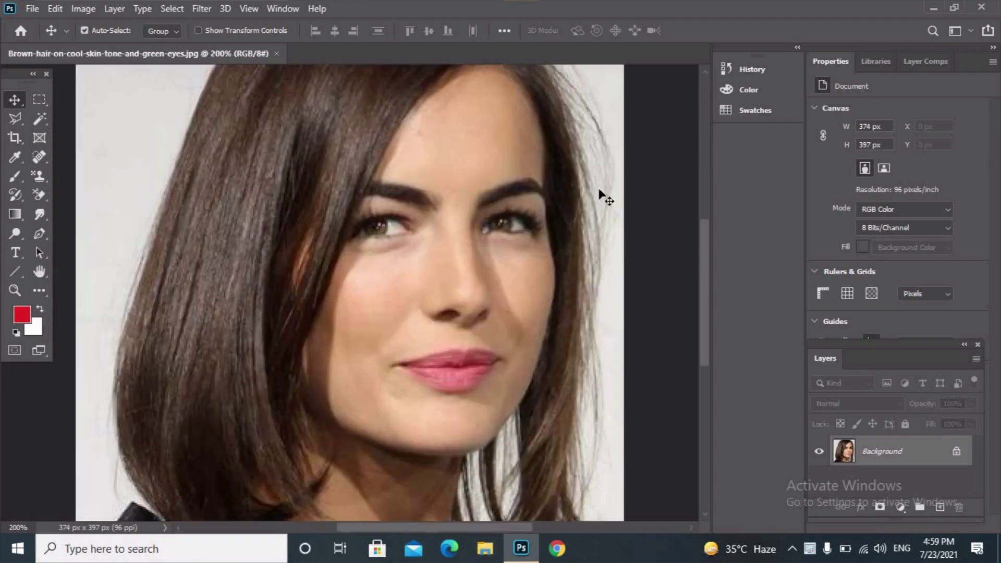
key("ctrl+minus")
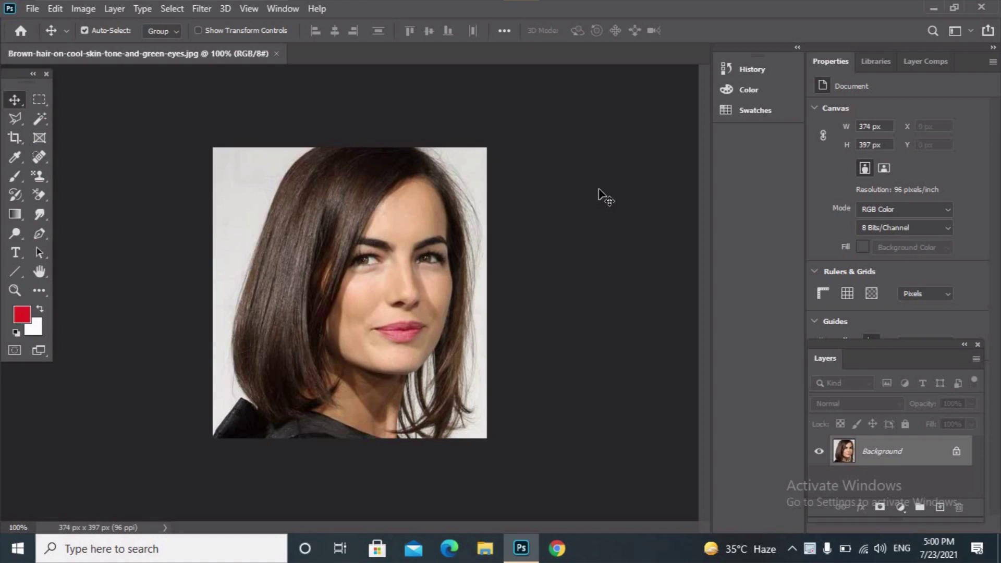
- Pick the Background Eraser Tool from the eraser flyout after briefly trying the Polygonal Lasso
left_click(16, 119)
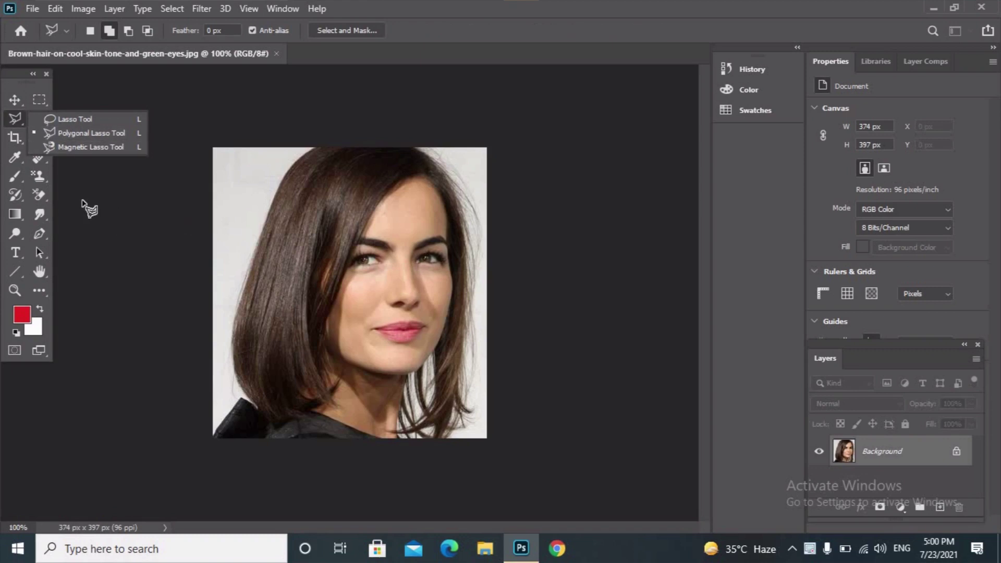
left_click(114, 188)
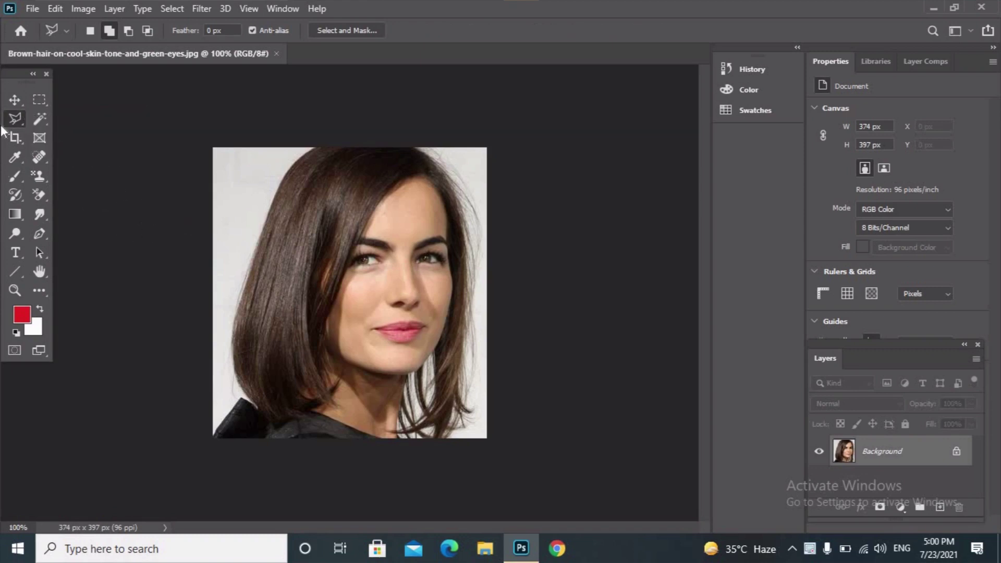
left_click(14, 100)
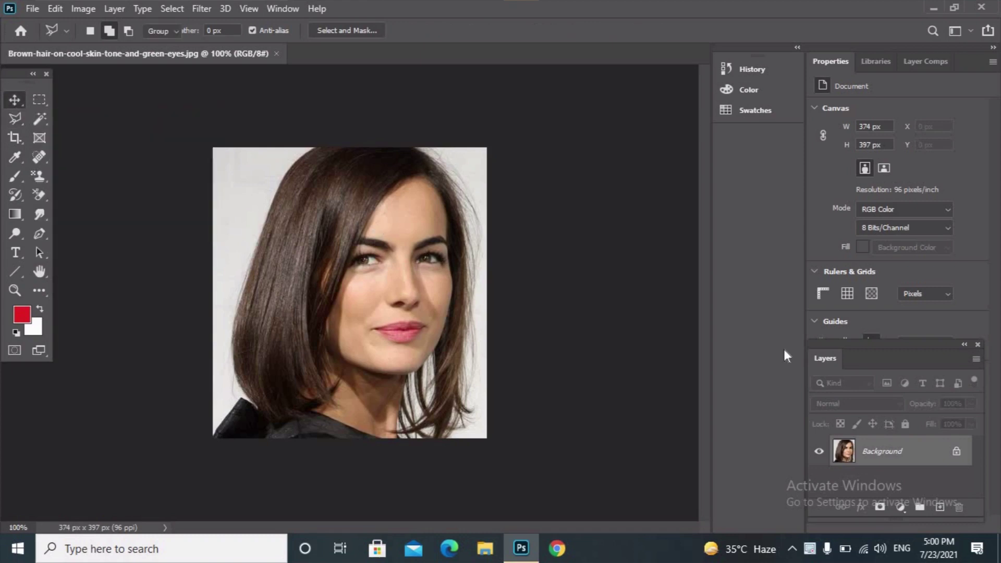
left_click_drag(39, 197, 89, 209)
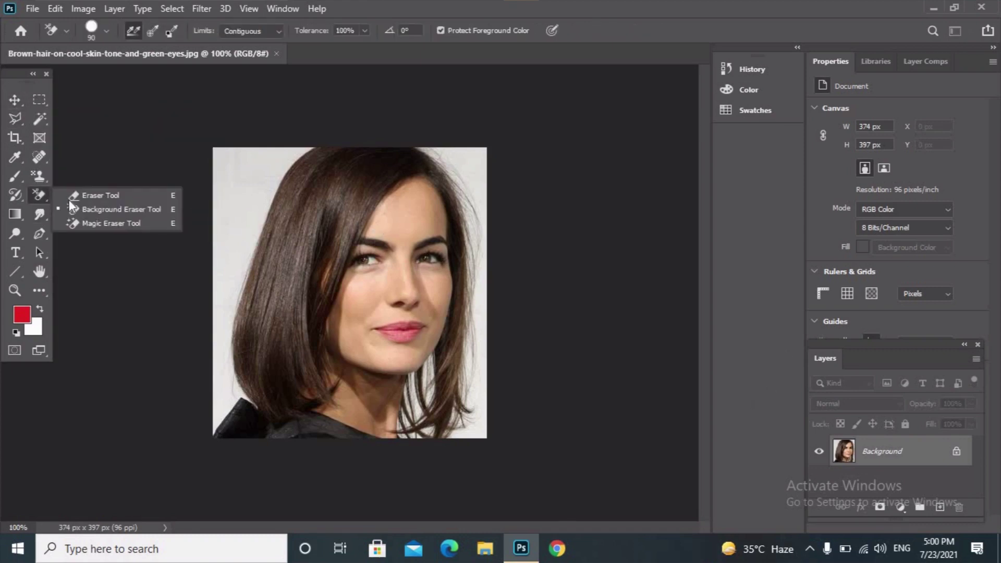
left_click(90, 210)
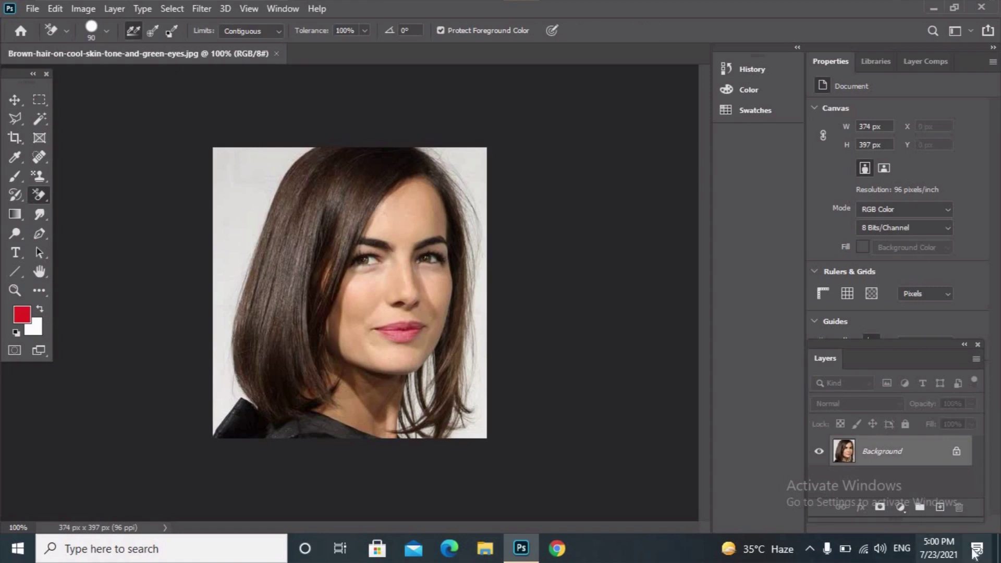
- Add a blue 2246e3 Solid Color fill, unlock the portrait as Layer 0 and move it above
left_click(901, 507)
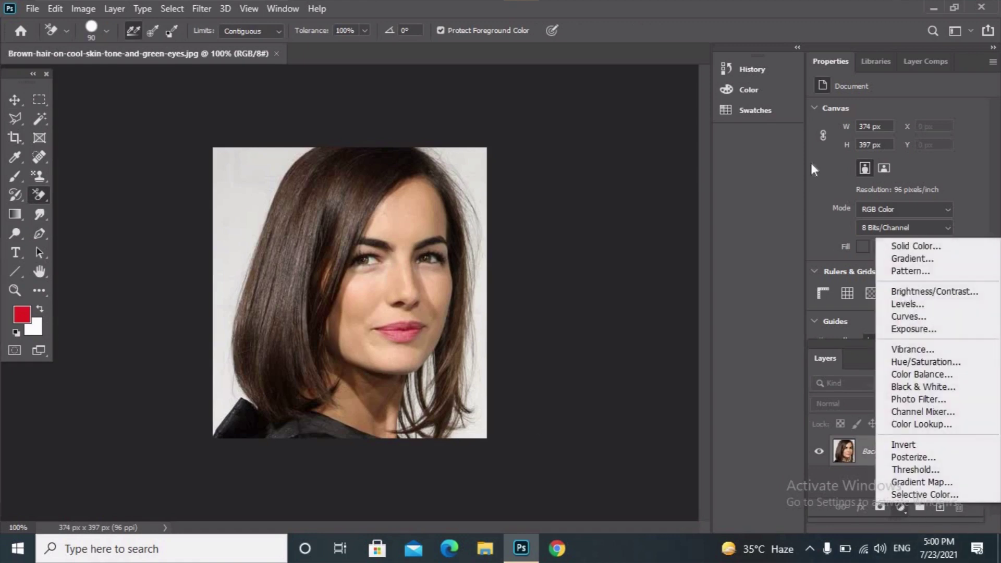
left_click(930, 248)
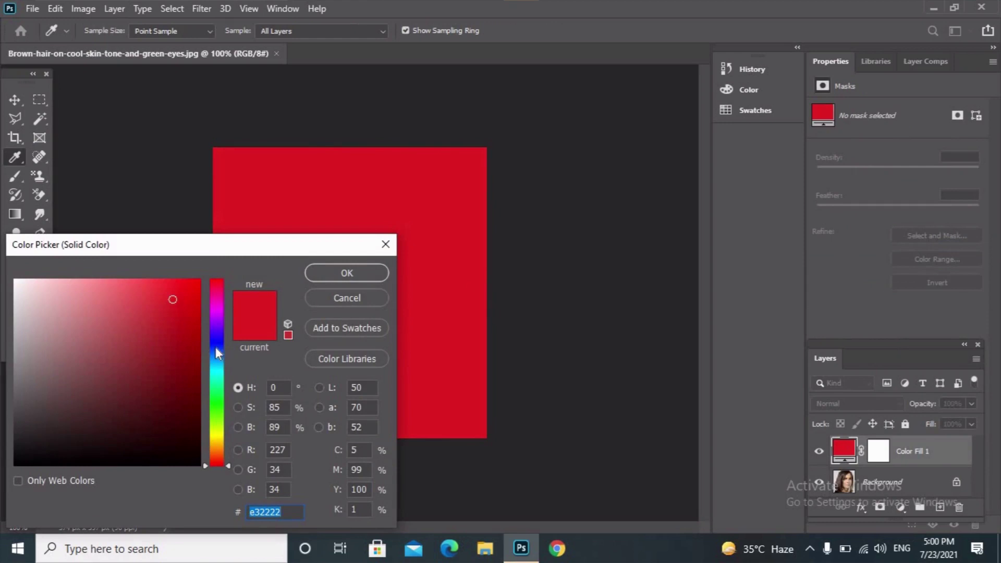
left_click(216, 346)
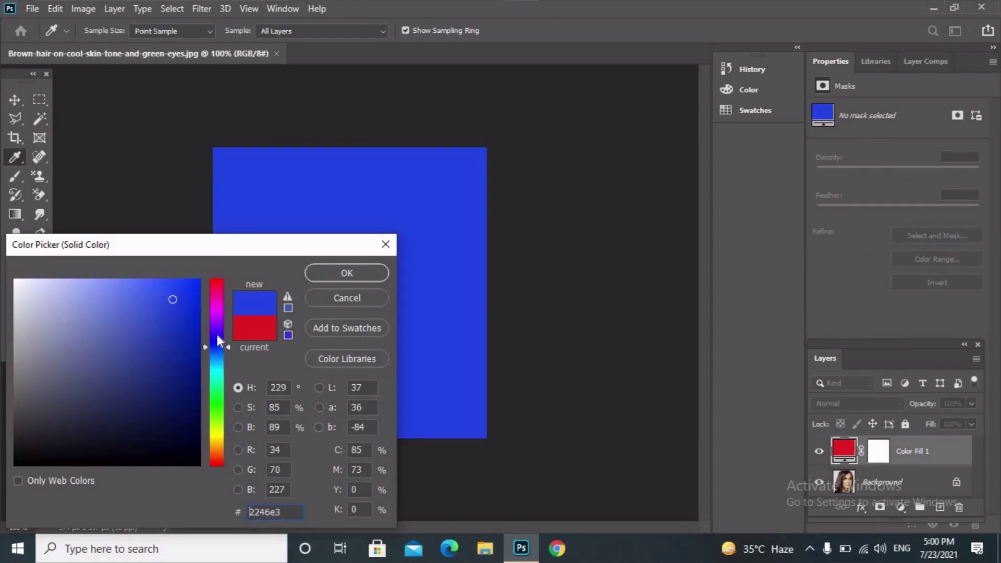
left_click(349, 276)
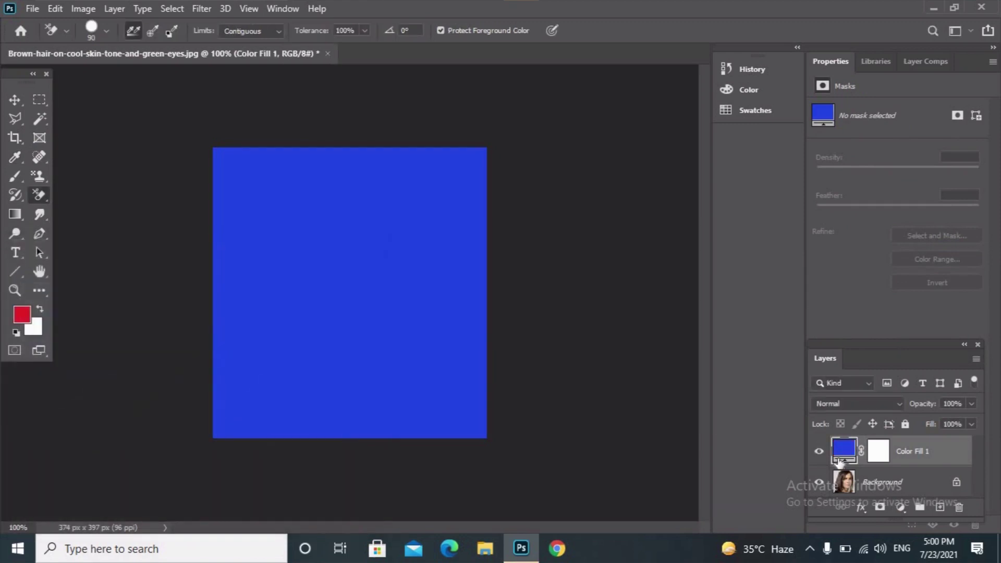
left_click(955, 484)
left_click_drag(875, 487, 873, 448)
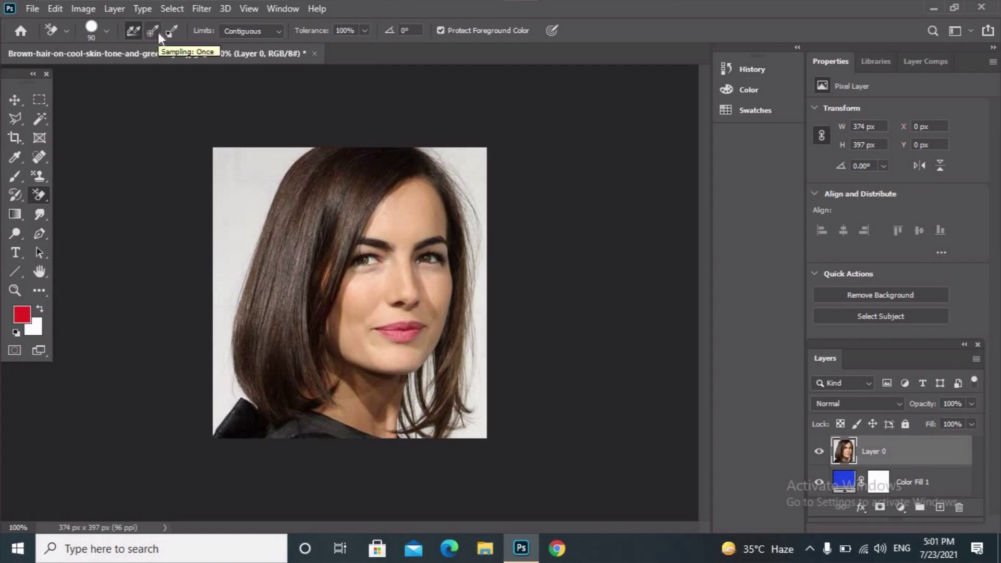
- Set the Background Eraser sampling to Once and limits to Contiguous
left_click(158, 32)
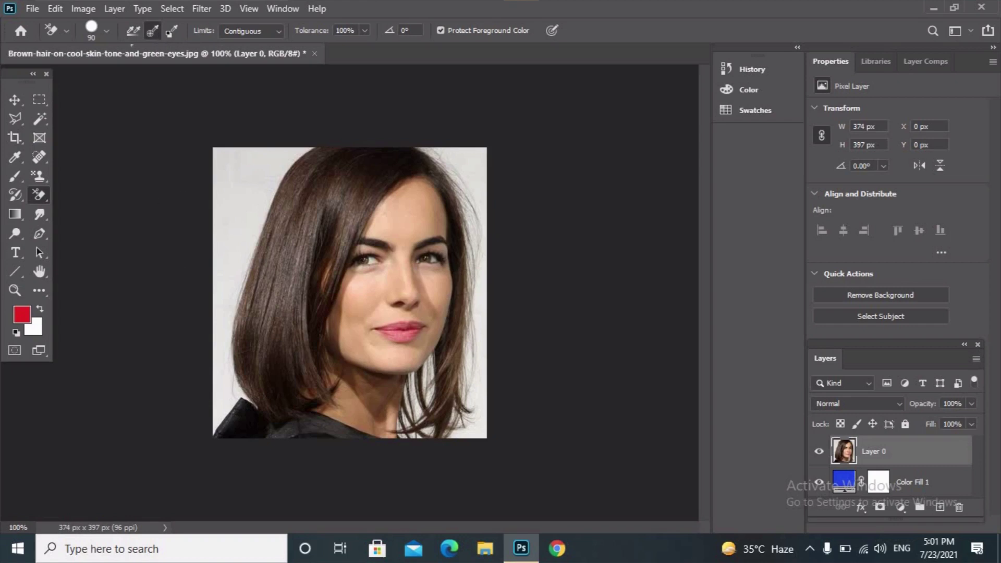
left_click(284, 33)
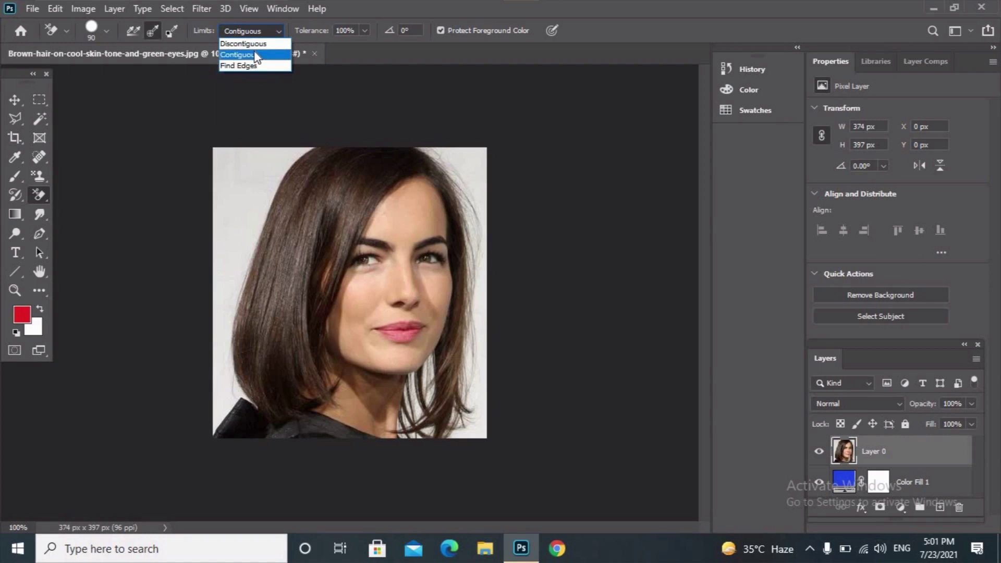
left_click(255, 55)
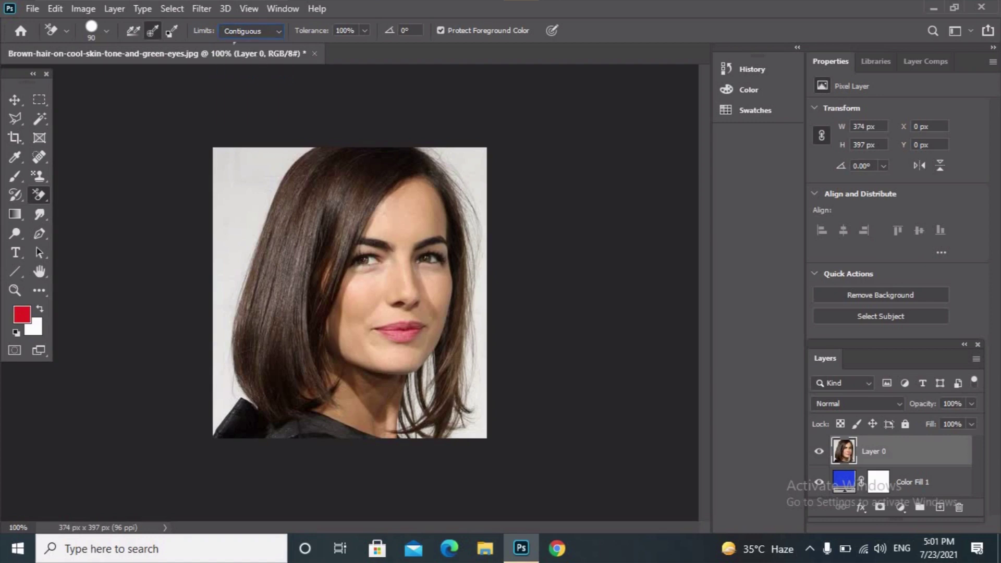
- Lower the Background Eraser tolerance from 100% to about 21%
left_click(363, 32)
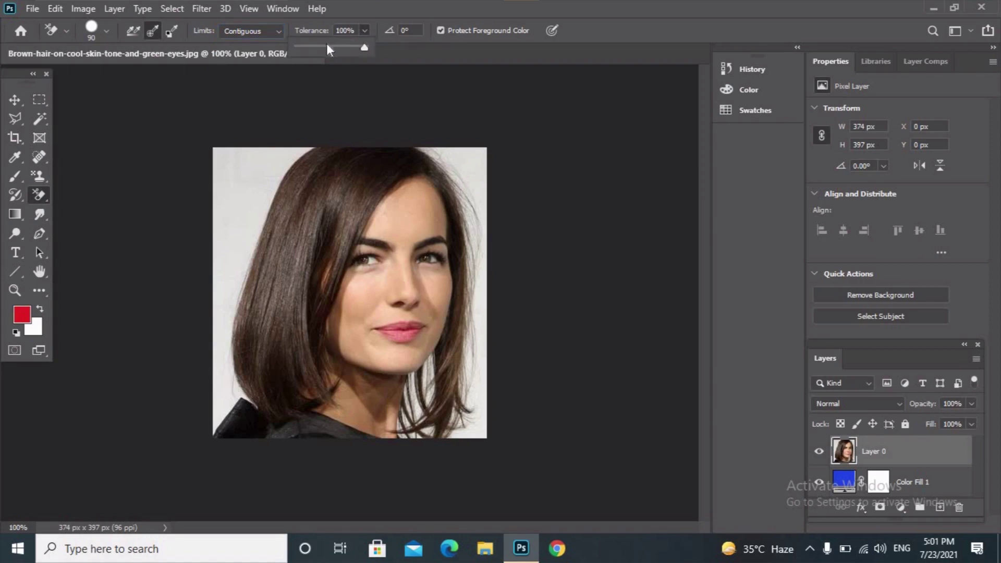
left_click(312, 47)
left_click(304, 46)
- Erase the light background along the left hair edge, zooming to 200% to inspect
left_click(258, 107)
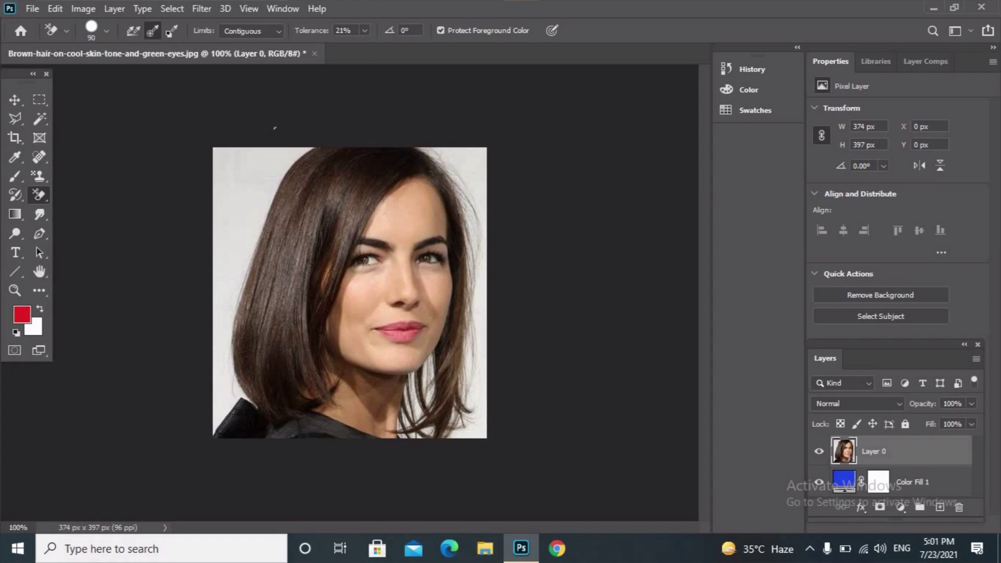
left_click(288, 155)
mouse_move(254, 155)
left_mouse_down()
mouse_move(197, 348)
mouse_move(200, 393)
left_mouse_up()
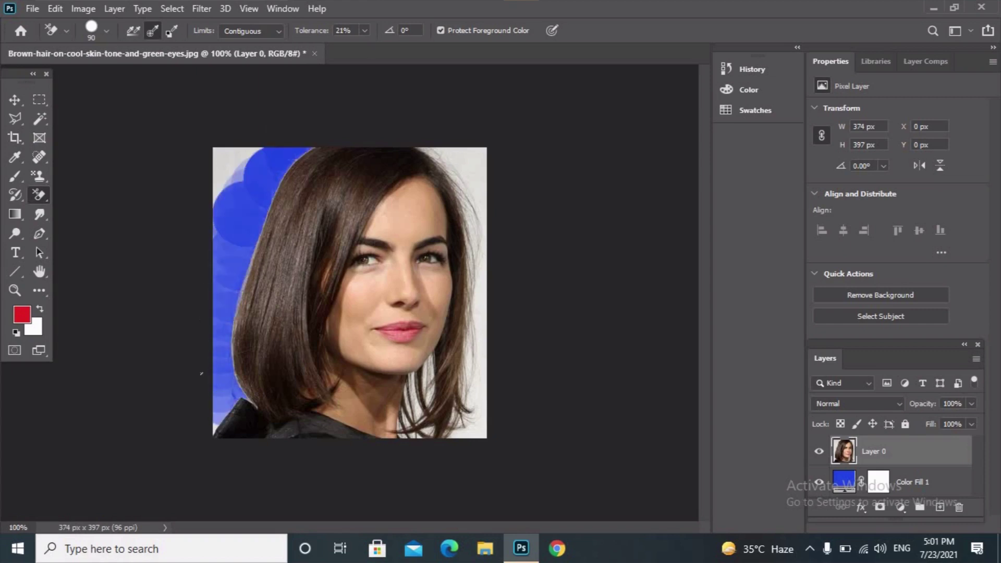
left_click_drag(201, 310, 270, 90)
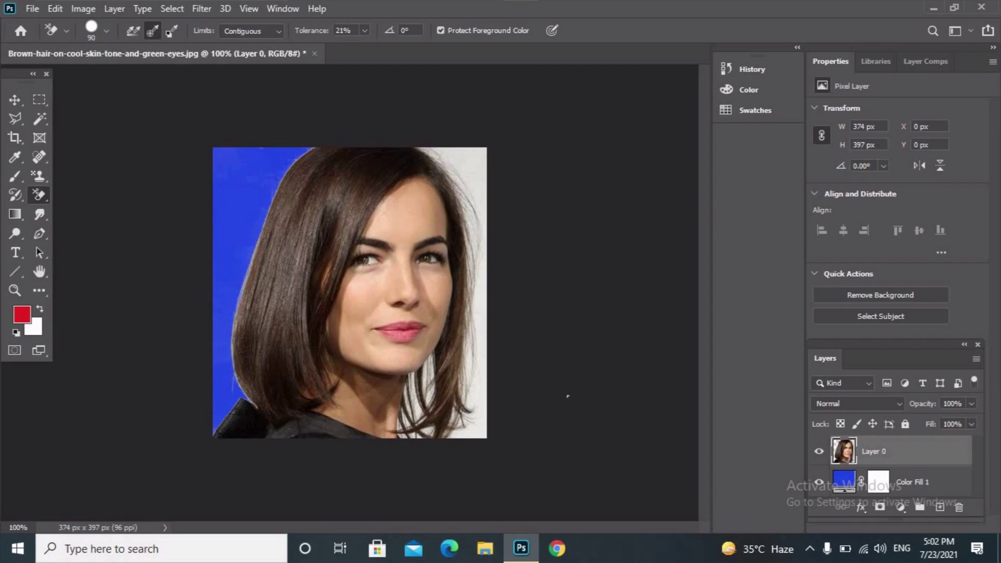
key("ctrl+plus")
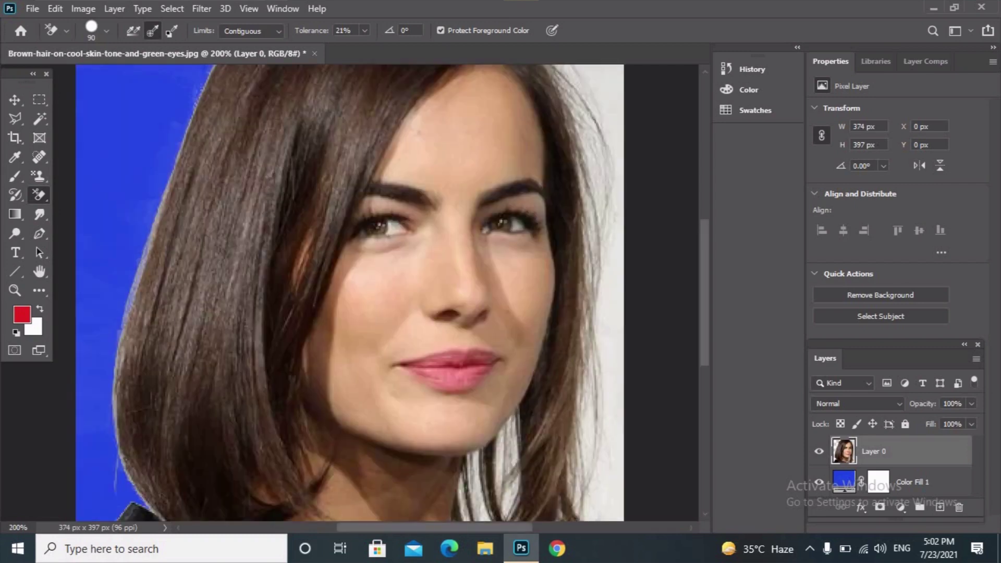
scroll(702, 518, "down", 1)
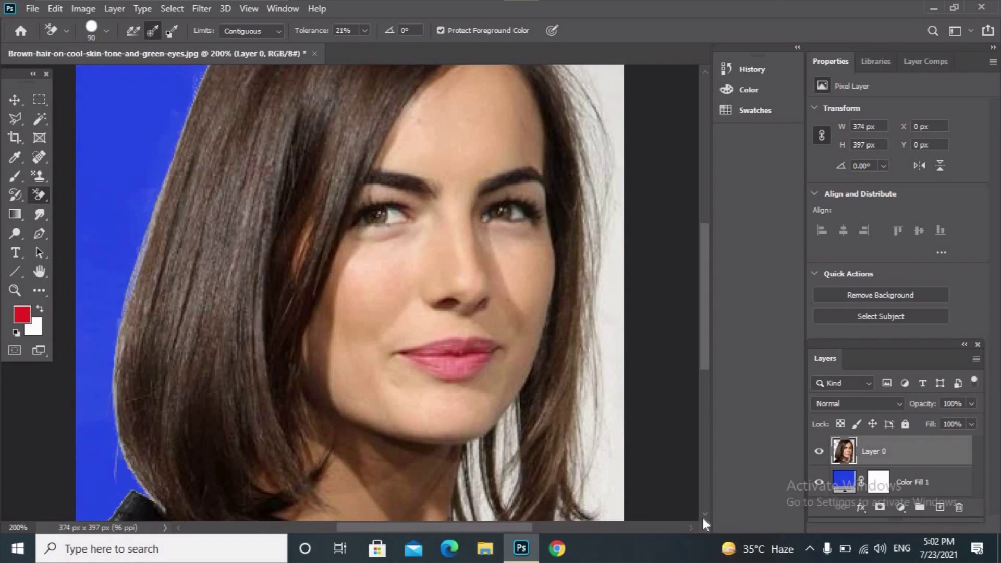
scroll(702, 518, "down", 1)
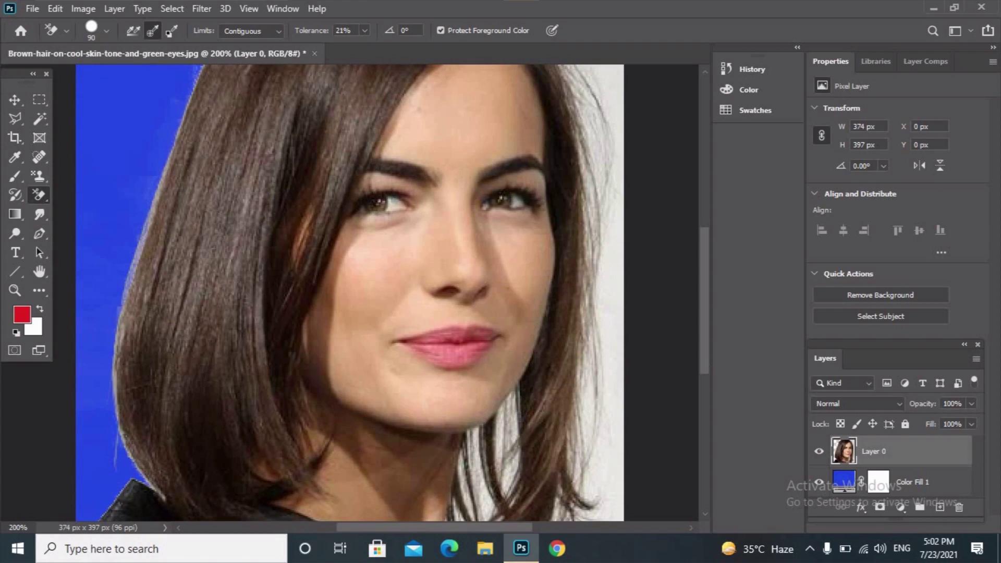
key("ctrl+minus")
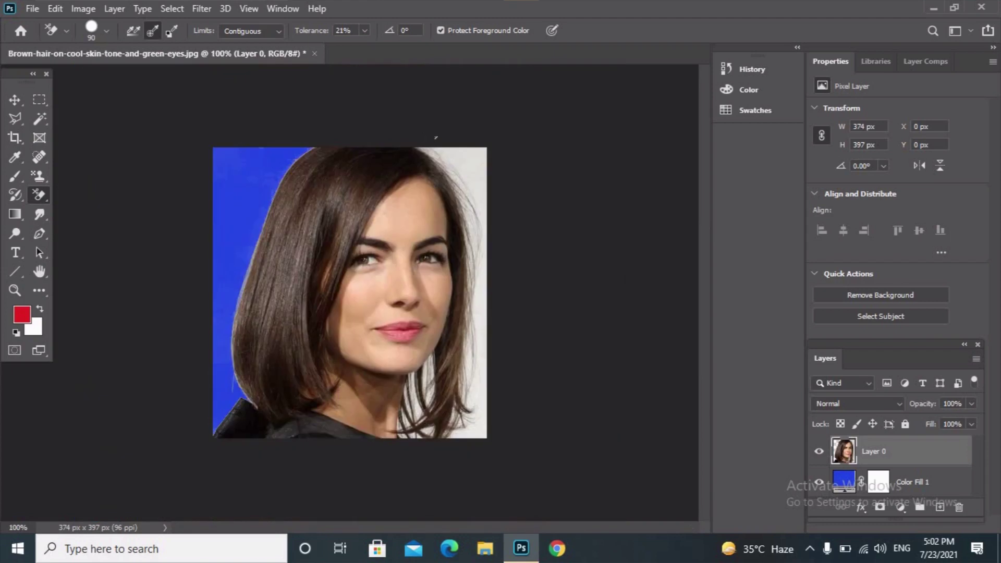
- Erase the white background and light strands along the right hair edge and neck
mouse_move(436, 135)
left_mouse_down()
mouse_move(472, 208)
mouse_move(464, 249)
mouse_move(472, 346)
mouse_move(457, 354)
left_mouse_up()
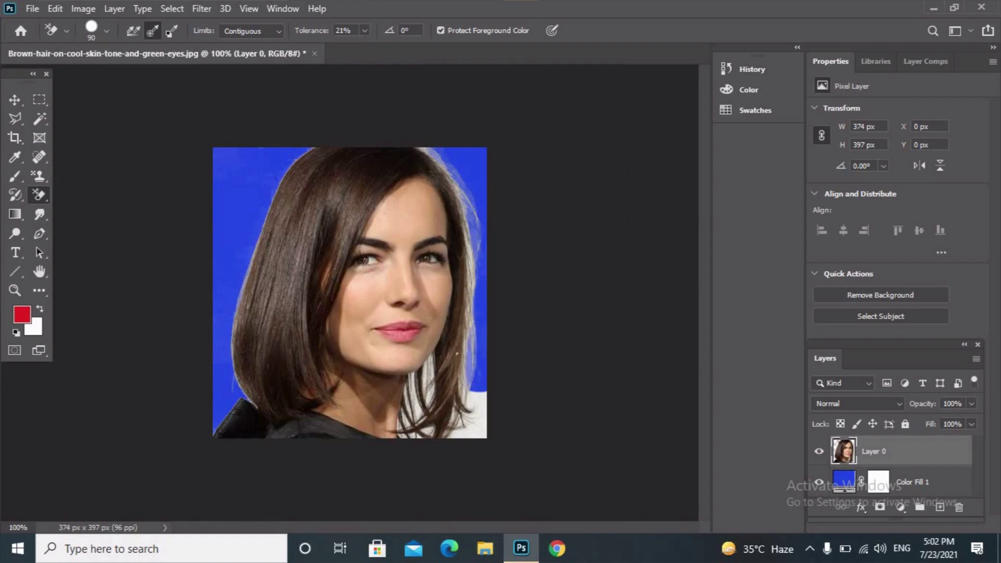
left_click_drag(458, 388, 462, 417)
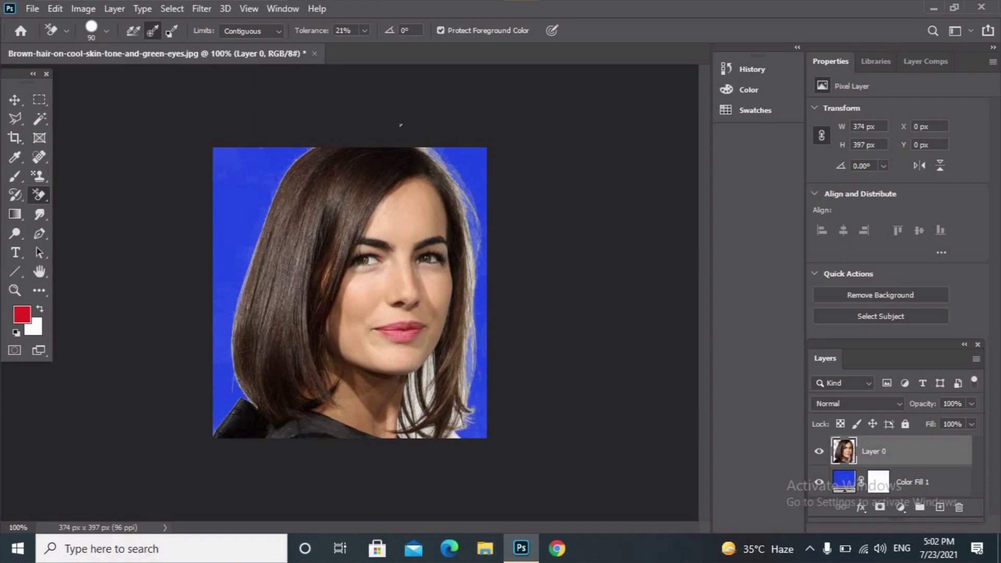
left_click_drag(402, 126, 453, 175)
left_click_drag(392, 388, 390, 390)
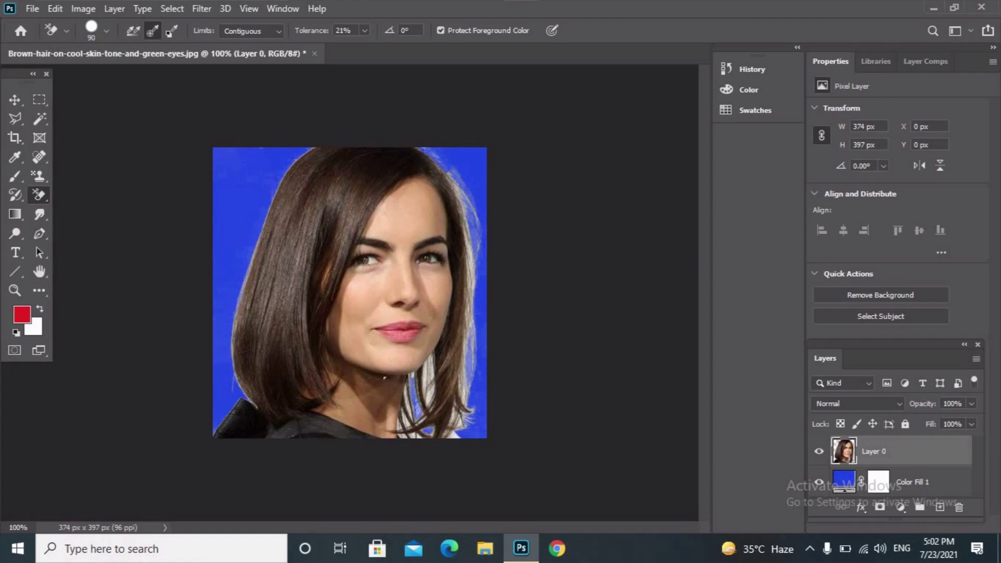
left_click_drag(384, 400, 390, 409)
mouse_move(461, 422)
left_mouse_down()
mouse_move(419, 357)
mouse_move(412, 383)
left_mouse_up()
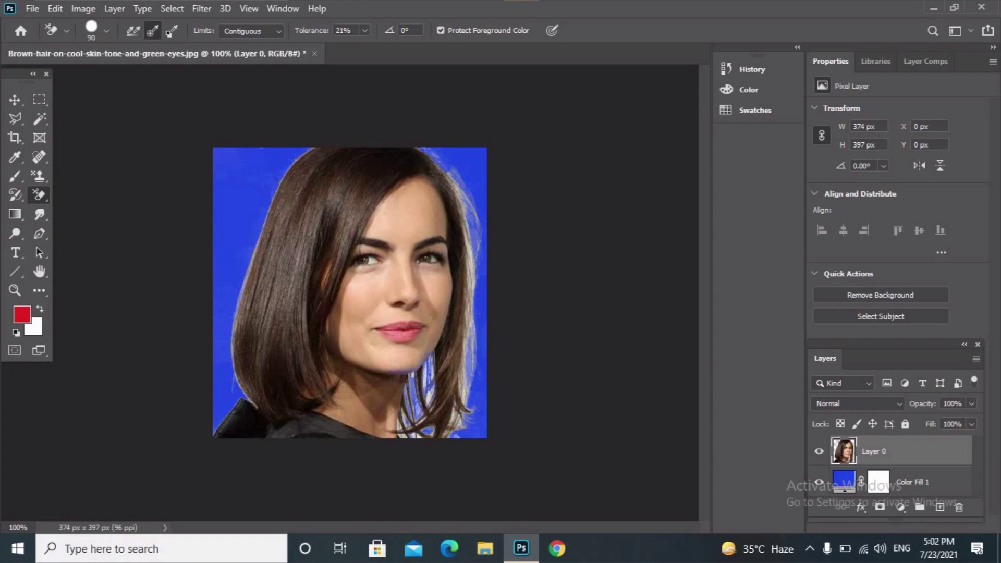
- Zoom to 200% and set the eraser to 14% Tolerance with brush size 60
key("ctrl+plus")
left_click_drag(702, 290, 706, 345)
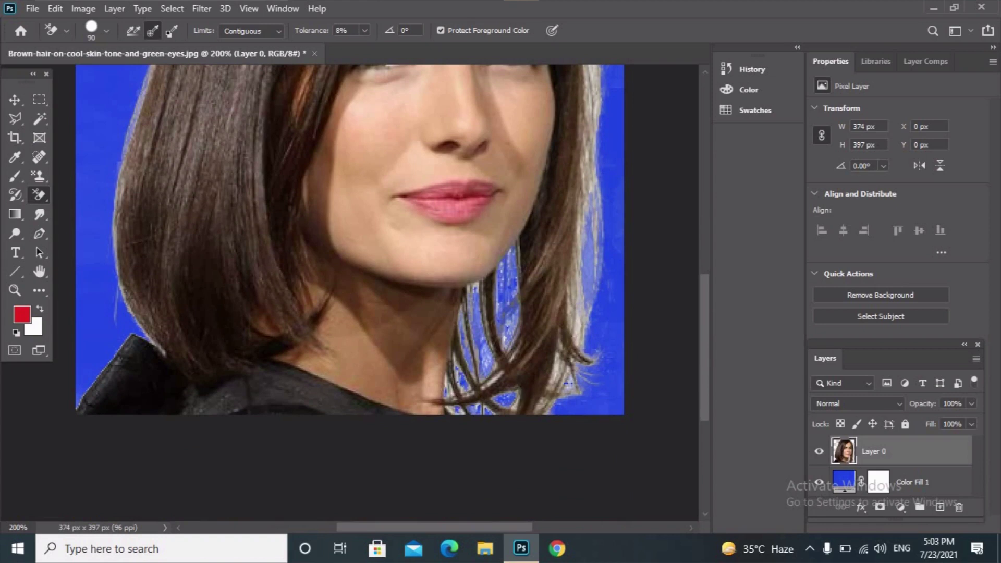
left_click(364, 32)
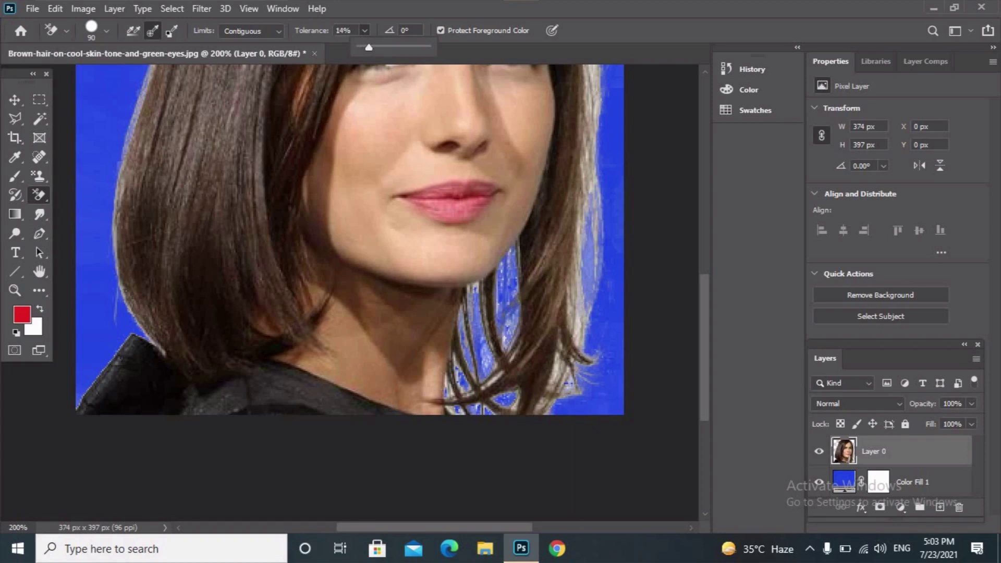
key("bracketleft")
key("bracketleft")
key("bracketleft")
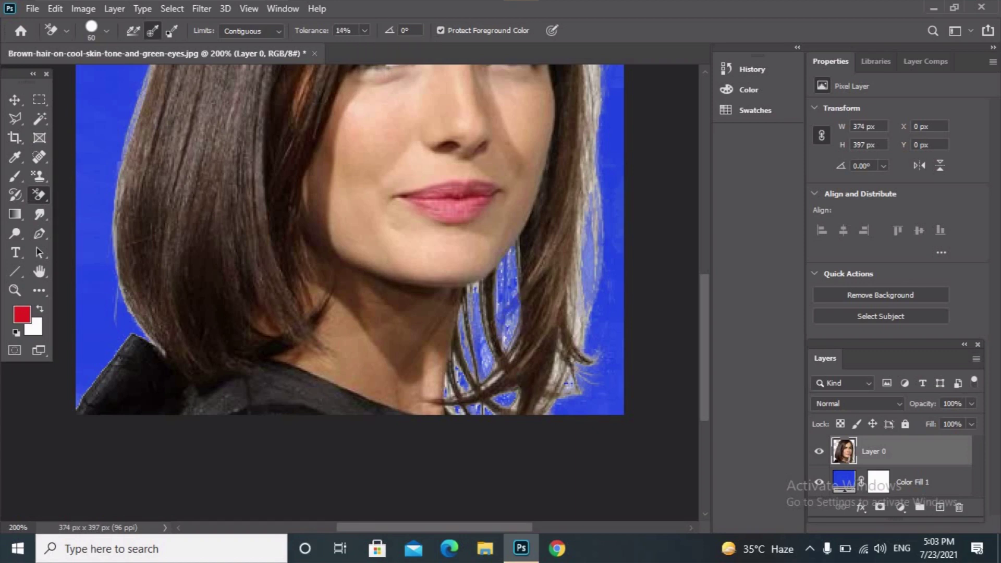
- Erase the light background between hair strands near the neck, undoing the last stroke
left_click_drag(497, 388, 452, 409)
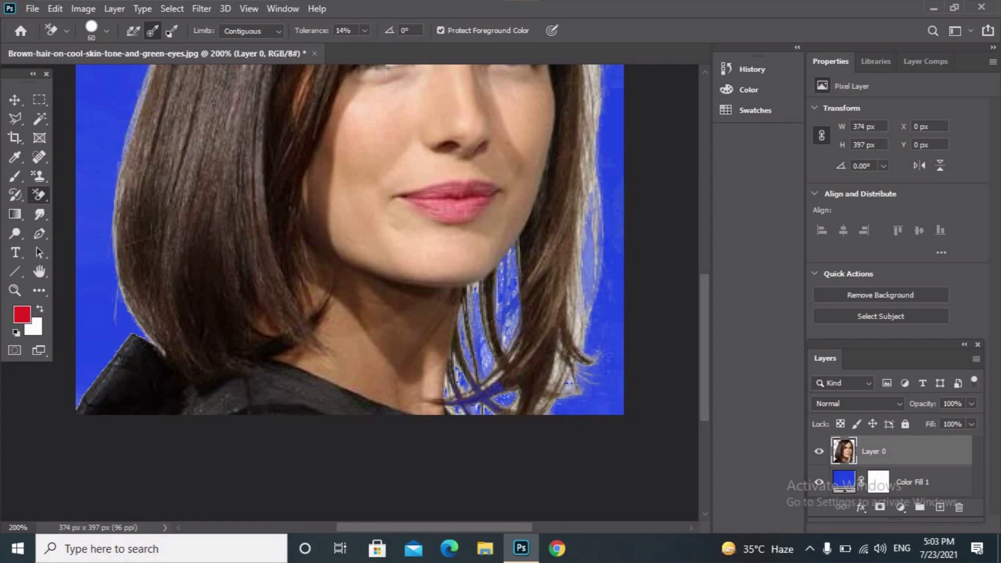
left_click_drag(453, 370, 464, 331)
left_click_drag(542, 227, 524, 396)
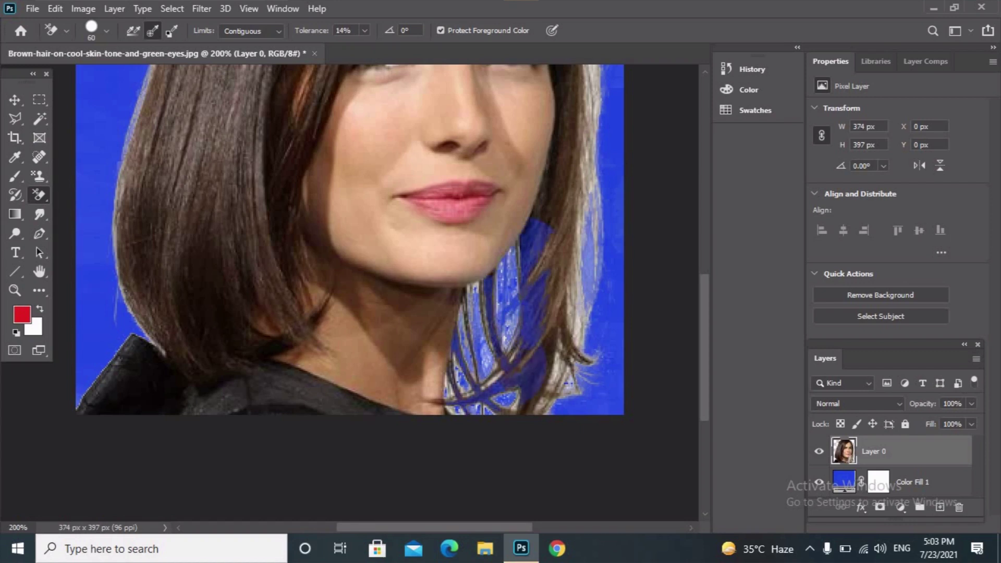
key("ctrl+z")
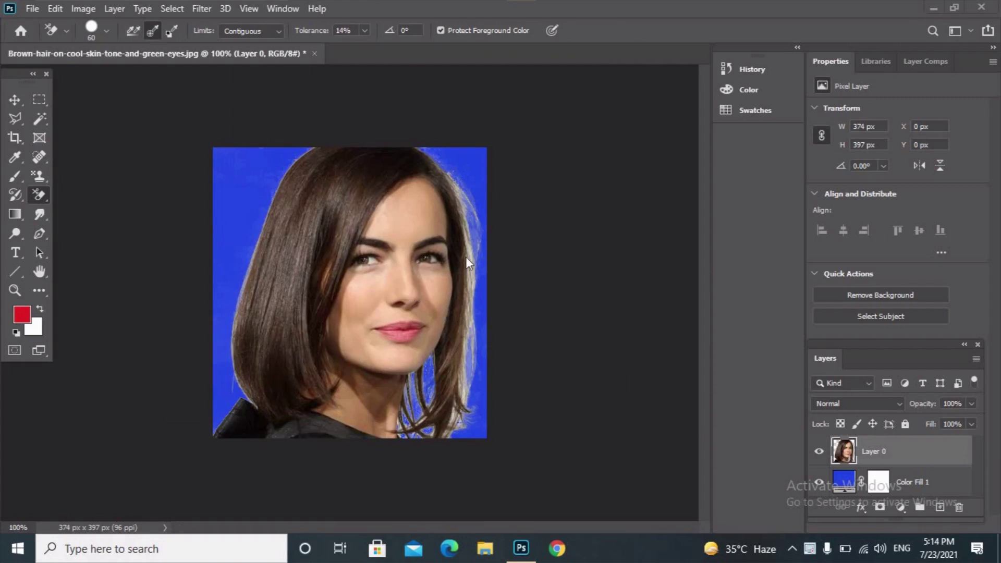
key("ctrl+u")
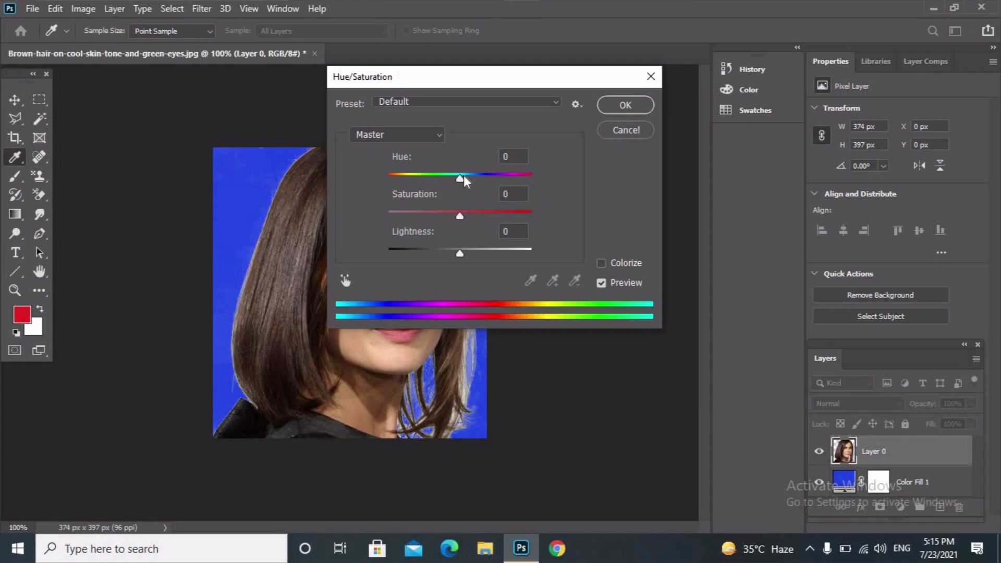
- Darken and desaturate the portrait in Hue/Saturation: Saturation -10, Lightness -30, hue nudged slightly
mouse_move(461, 180)
left_mouse_down()
mouse_move(419, 181)
mouse_move(531, 177)
mouse_move(458, 179)
left_mouse_up()
left_click_drag(514, 77, 725, 157)
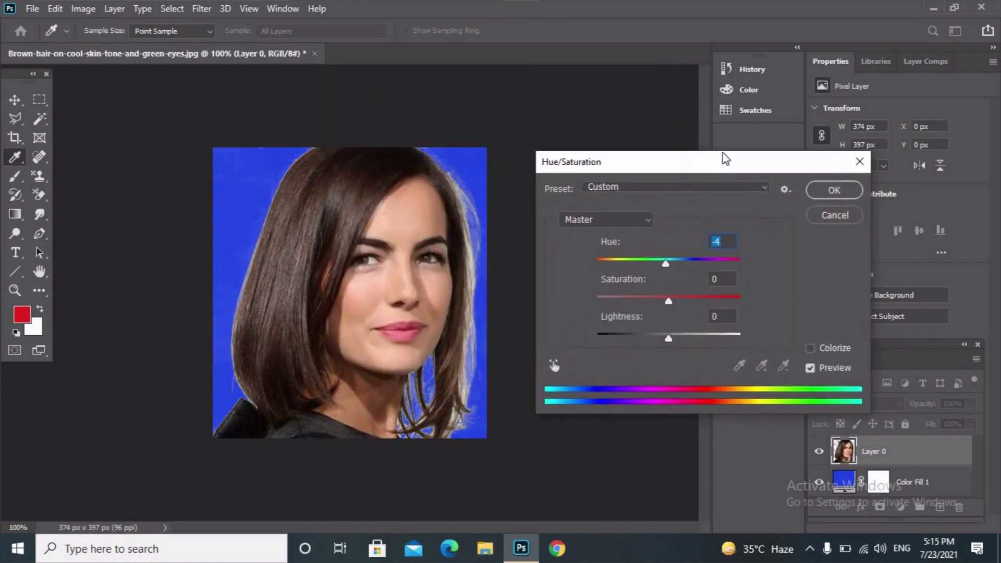
mouse_move(672, 294)
left_mouse_down()
mouse_move(631, 292)
mouse_move(702, 293)
mouse_move(663, 294)
left_mouse_up()
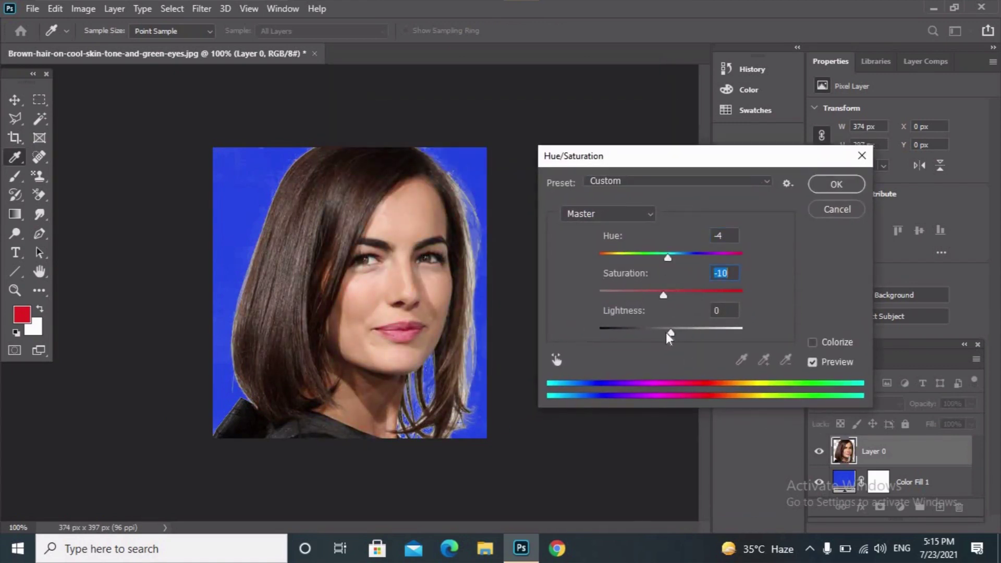
mouse_move(665, 333)
left_mouse_down()
mouse_move(690, 332)
mouse_move(650, 330)
left_mouse_up()
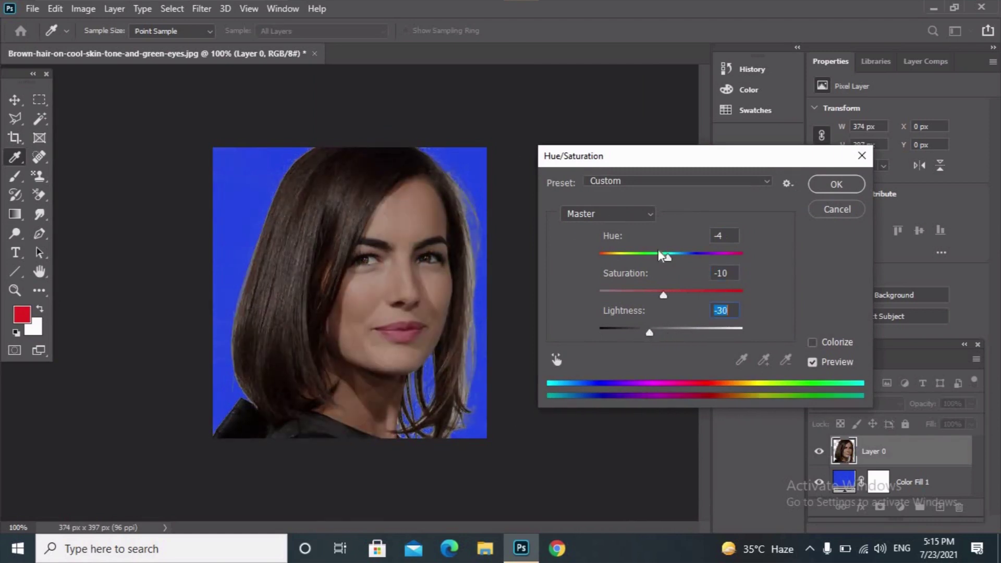
mouse_move(664, 252)
left_mouse_down()
mouse_move(629, 255)
mouse_move(694, 262)
left_mouse_up()
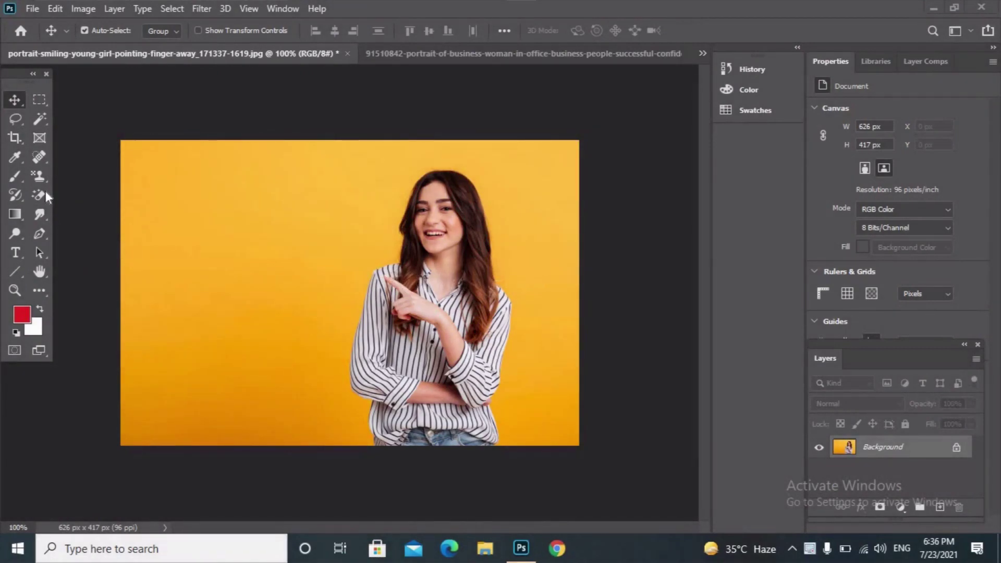
- Try the Magic Eraser on the girl's yellow background, then undo back to the full yellow Background
left_click_drag(45, 191, 83, 220)
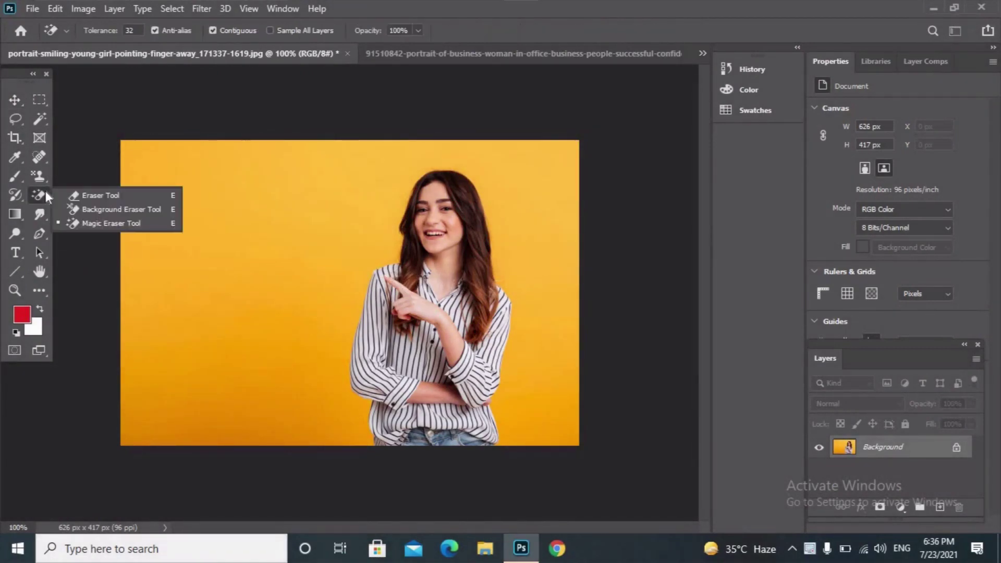
left_click(83, 223)
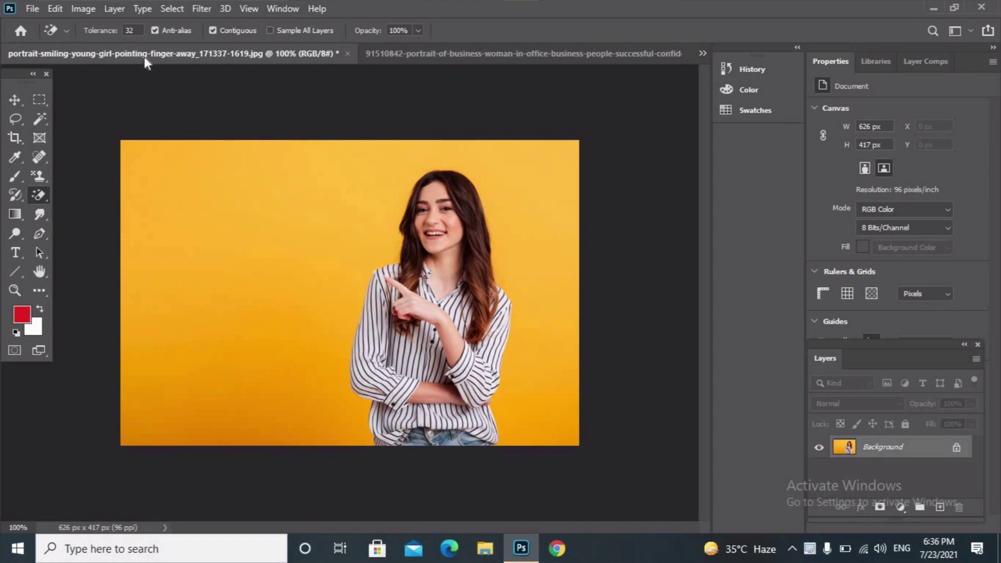
left_click(221, 160)
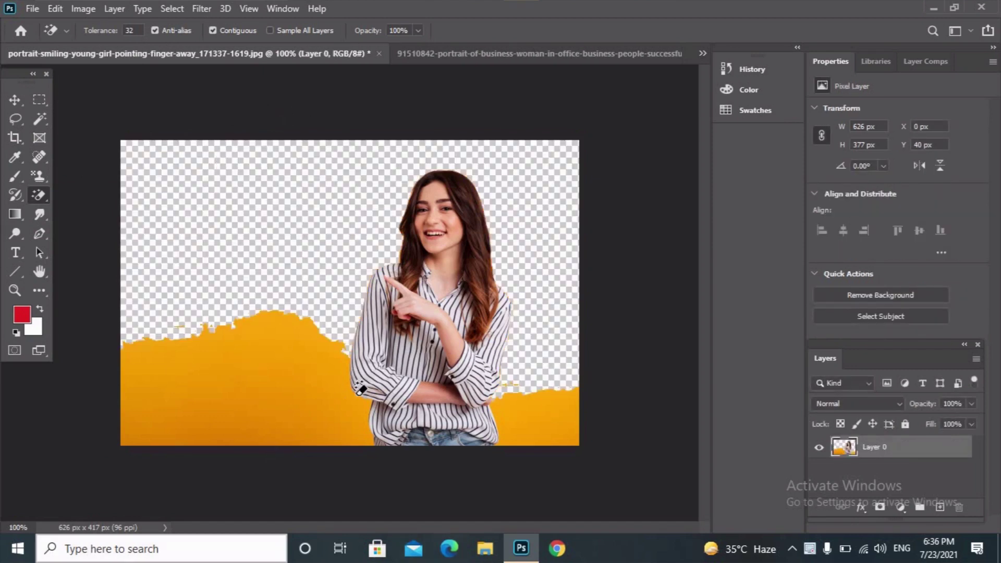
left_click(195, 399)
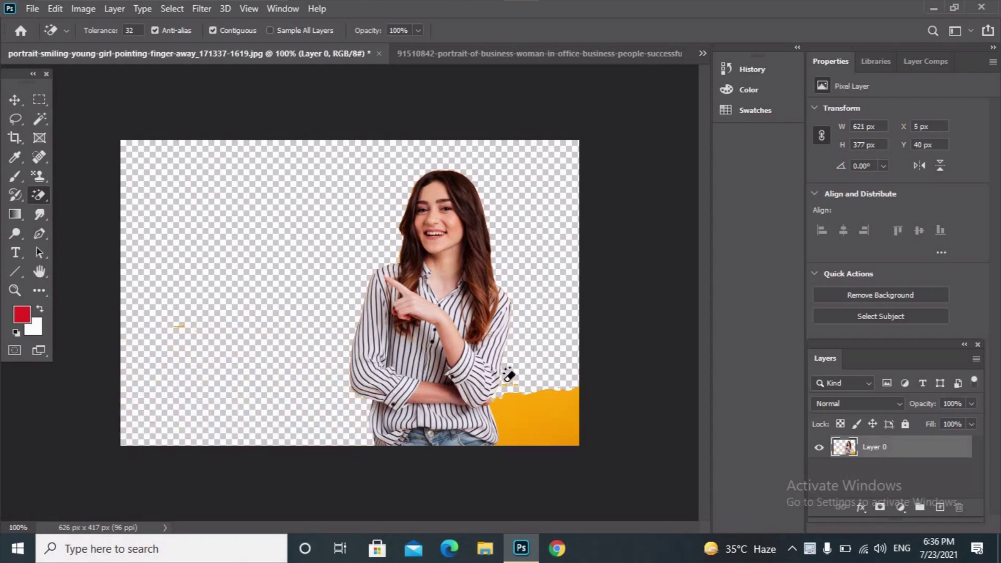
left_click(528, 399)
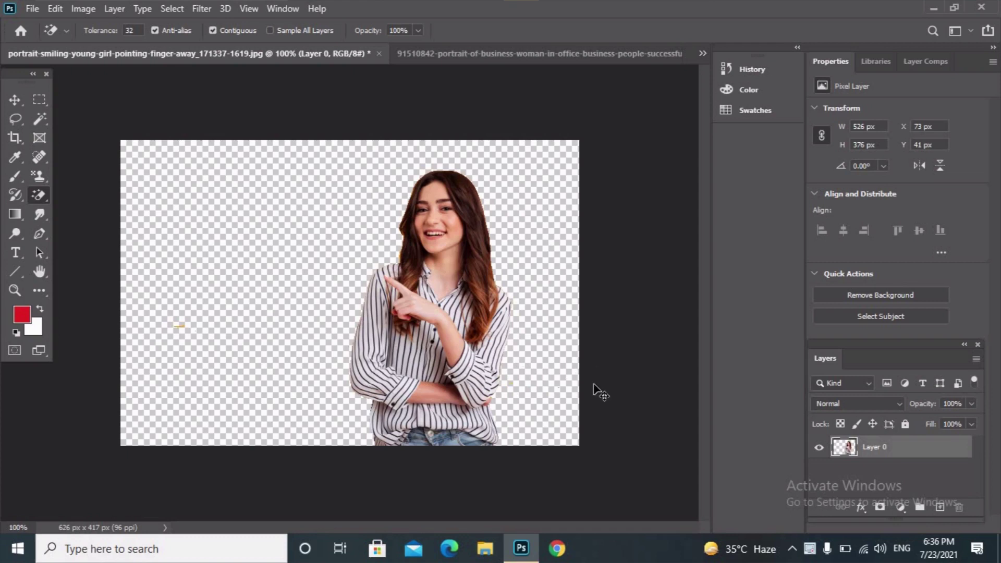
key("ctrl+z")
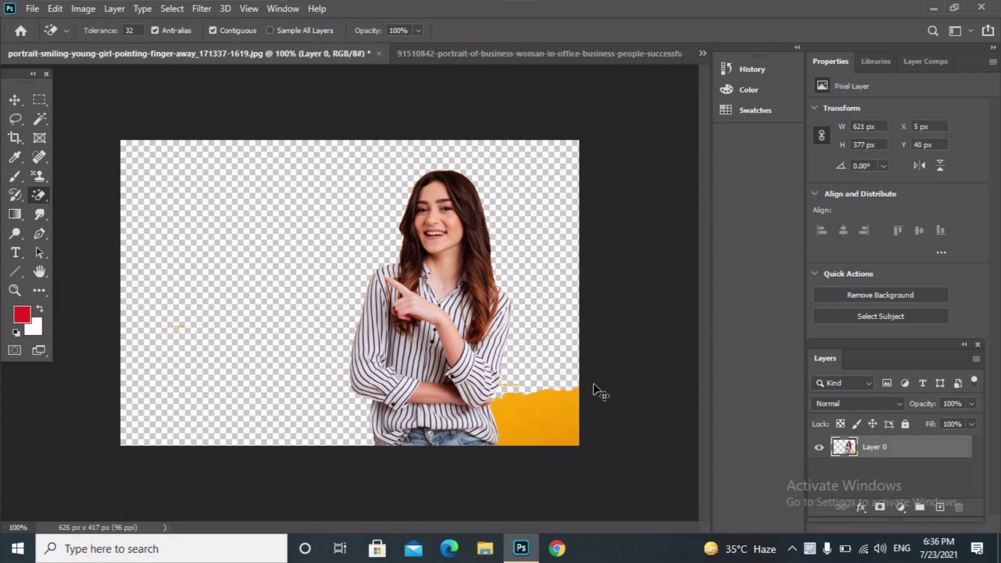
key("ctrl+z")
key("ctrl+z")
key("ctrl+z")
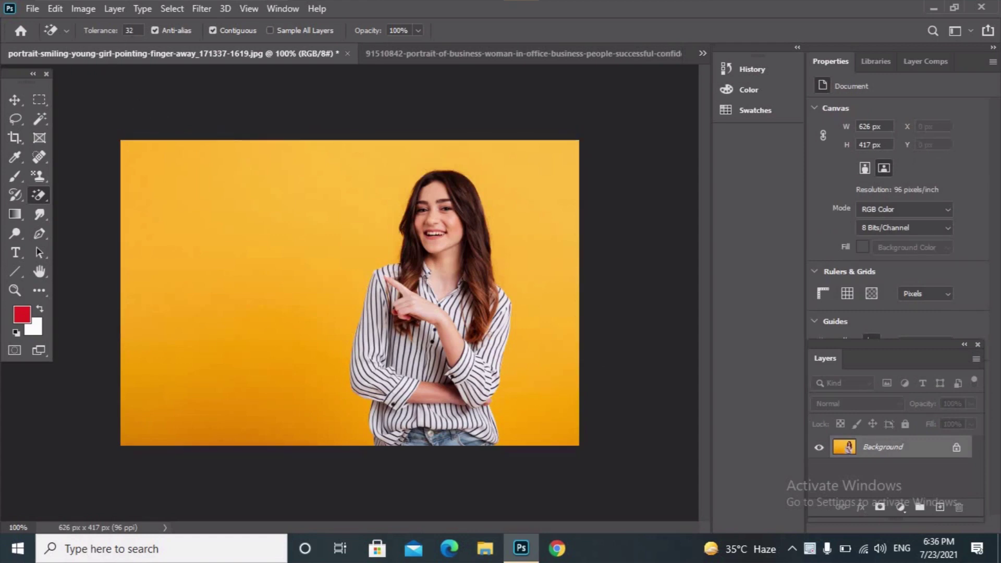
- Erase the girl's yellow background to transparency with the Magic Eraser at Tolerance 100
type("100")
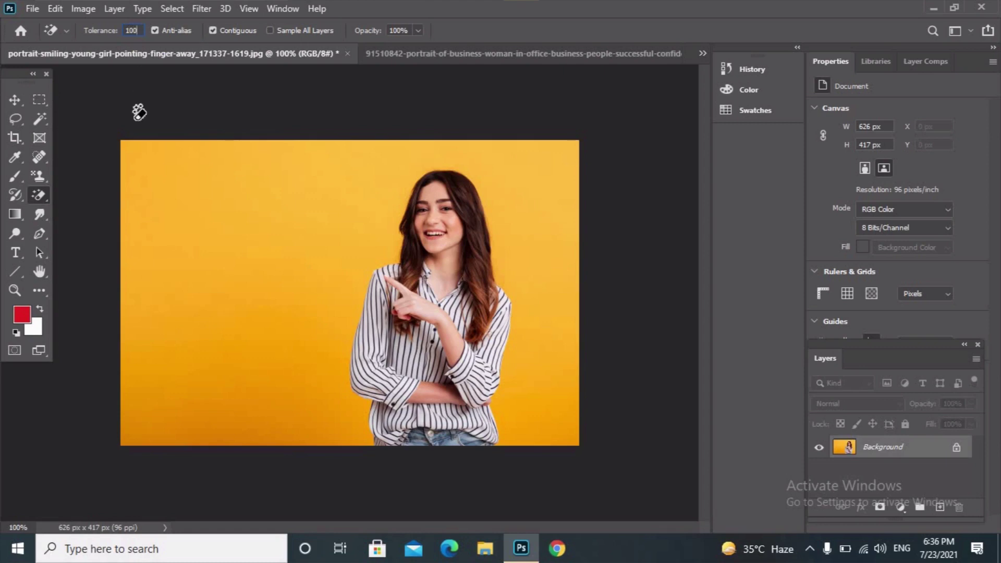
left_click(399, 225)
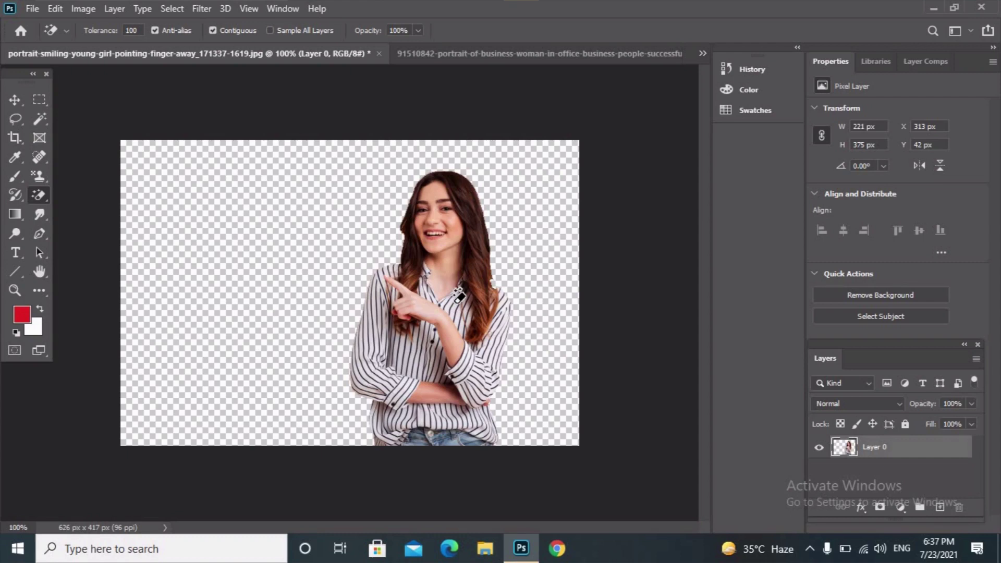
key("ctrl+z")
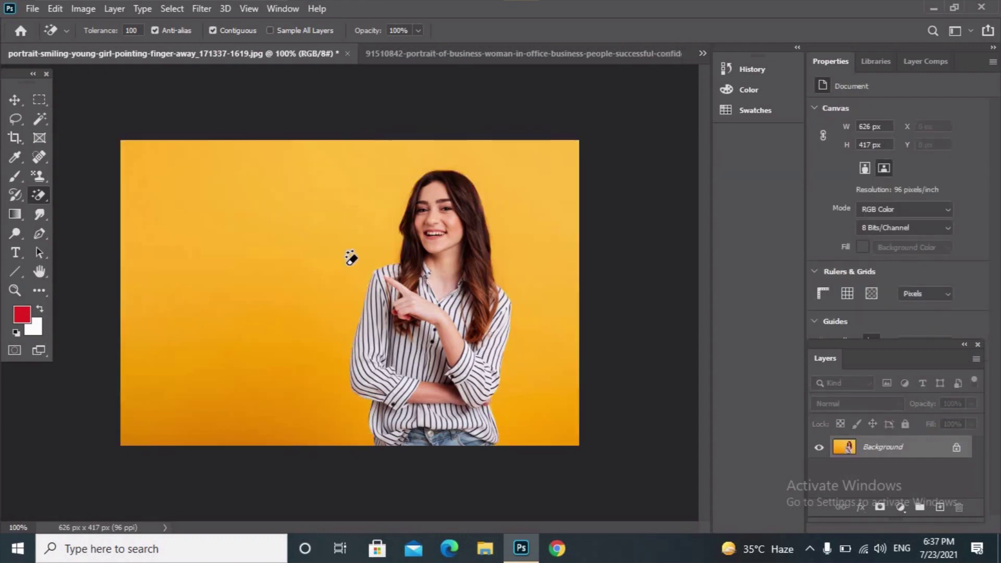
left_click(249, 259)
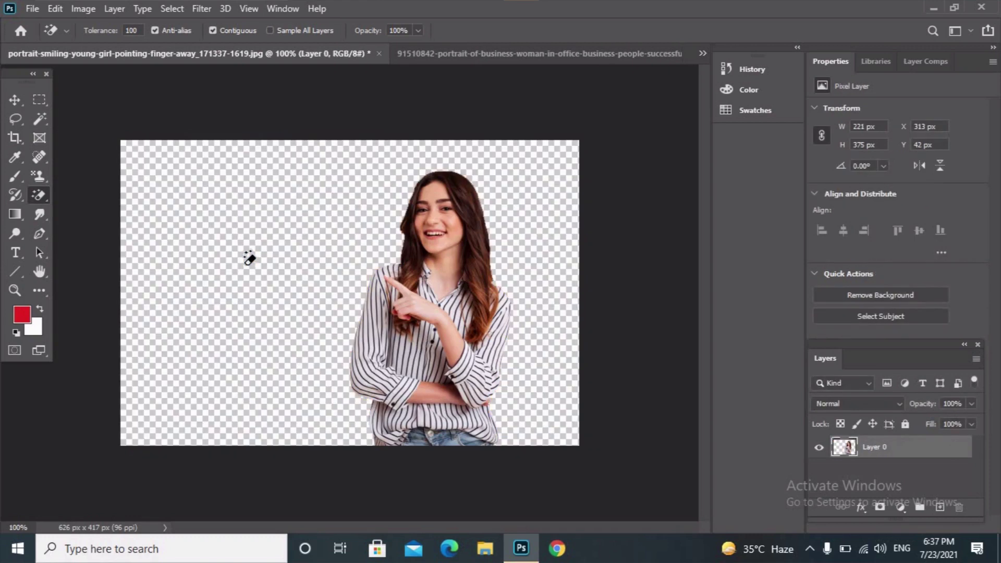
left_click(467, 56)
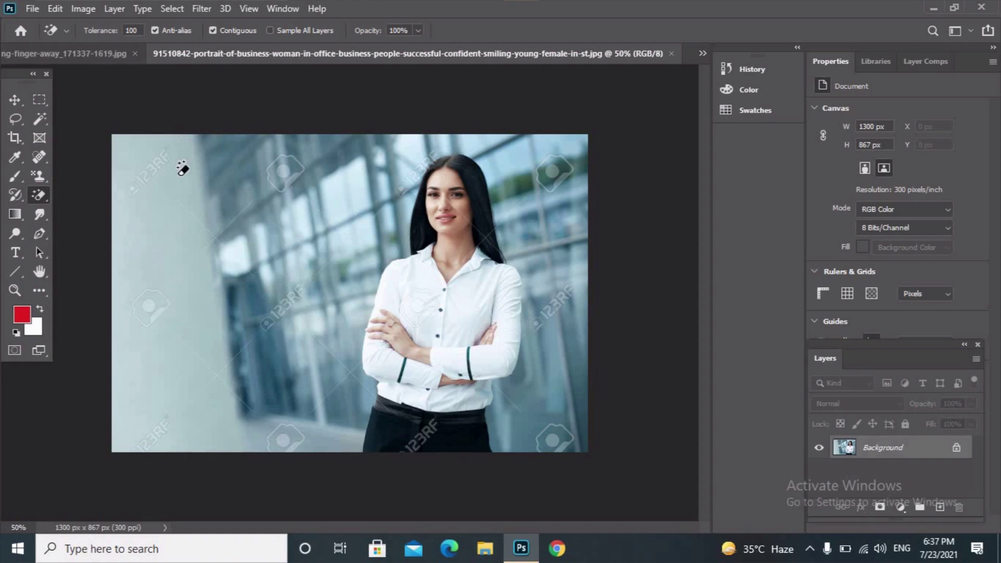
- Trial-erase the office background with the Magic Eraser, then revert the over-aggressive result
left_click(225, 189)
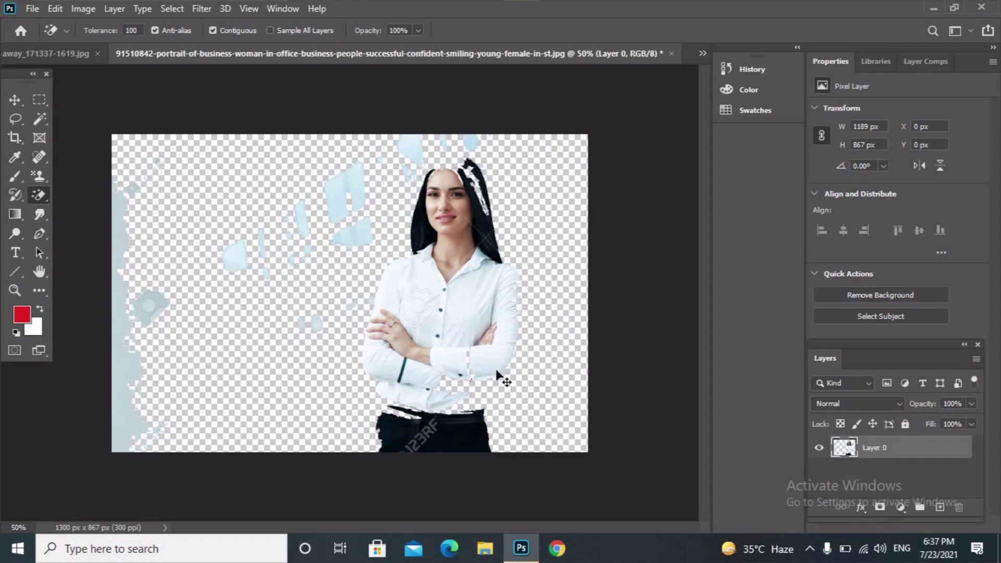
key("F12")
type("40")
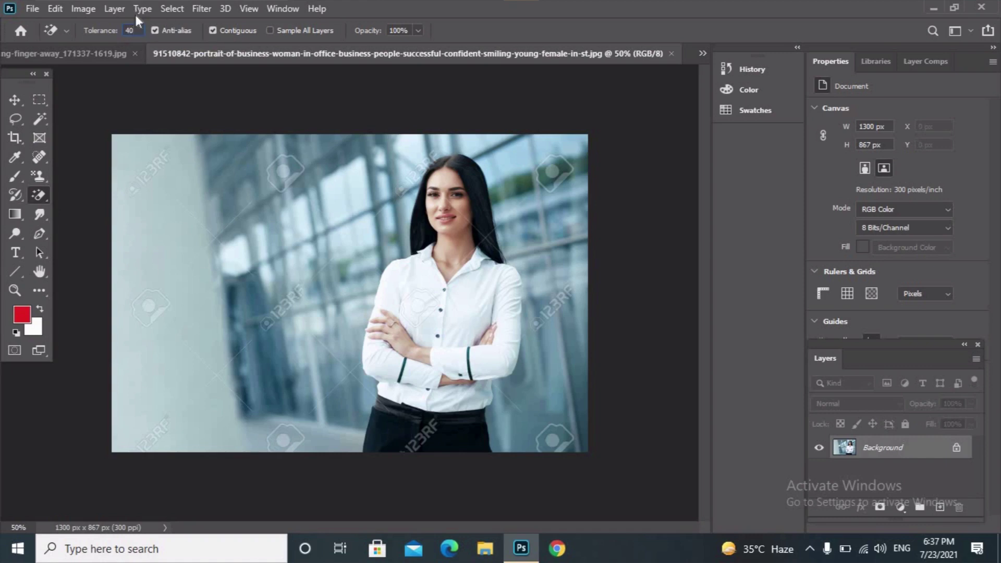
- Erase the window areas above and right of the woman, undoing the erase beside her hair
left_click(255, 161)
left_click(348, 144)
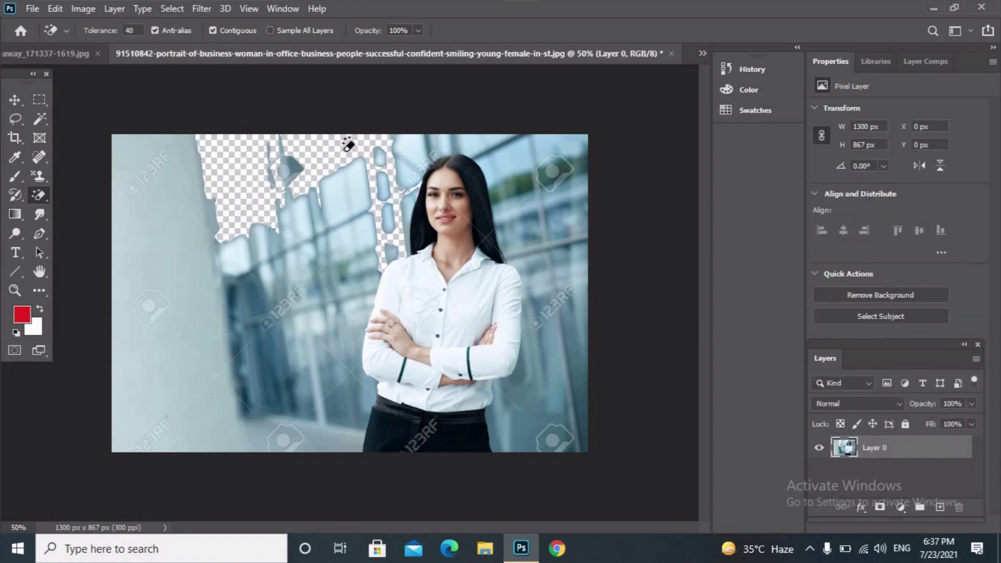
left_click(384, 177)
left_click(526, 308)
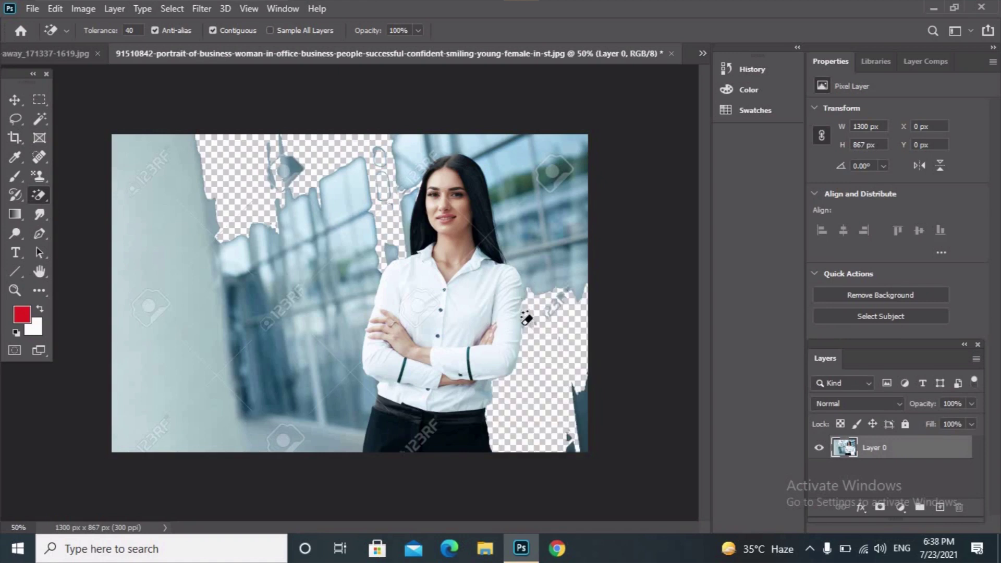
left_click(535, 275)
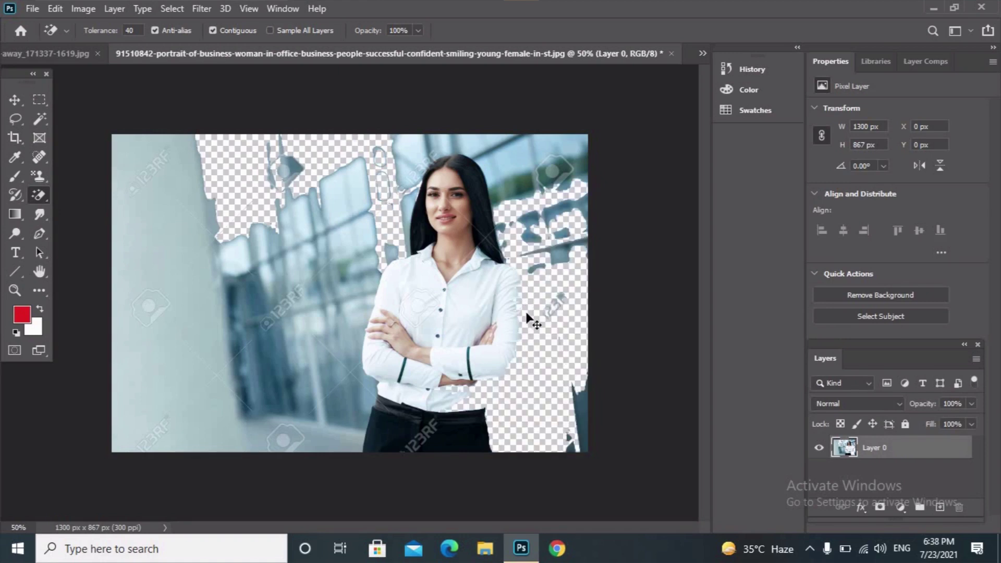
key("ctrl+z")
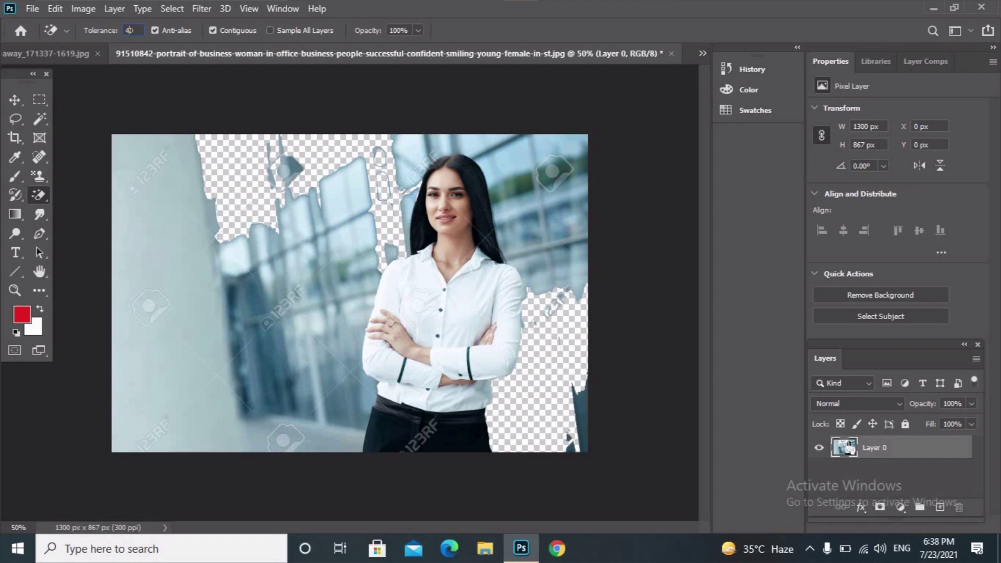
- At Tolerance 10, erase the small blue window patches right of her hair and shoulder
type("10")
key("Return")
left_click(557, 255)
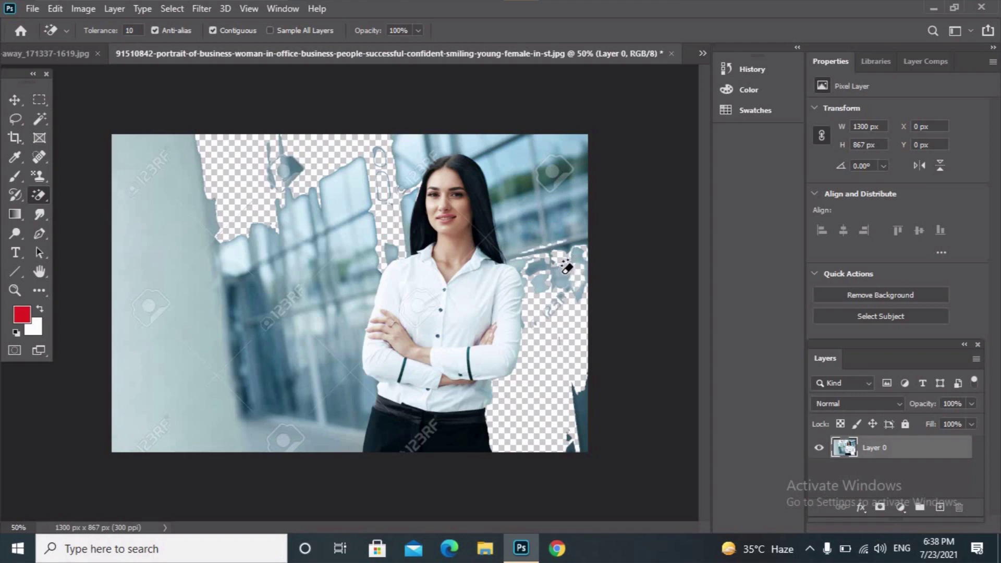
left_click(566, 262)
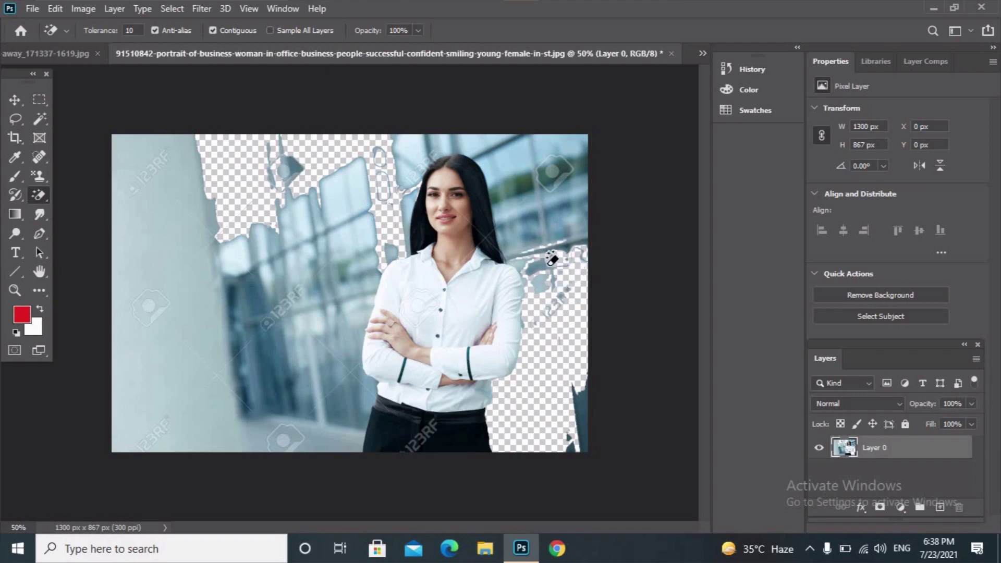
left_click(527, 267)
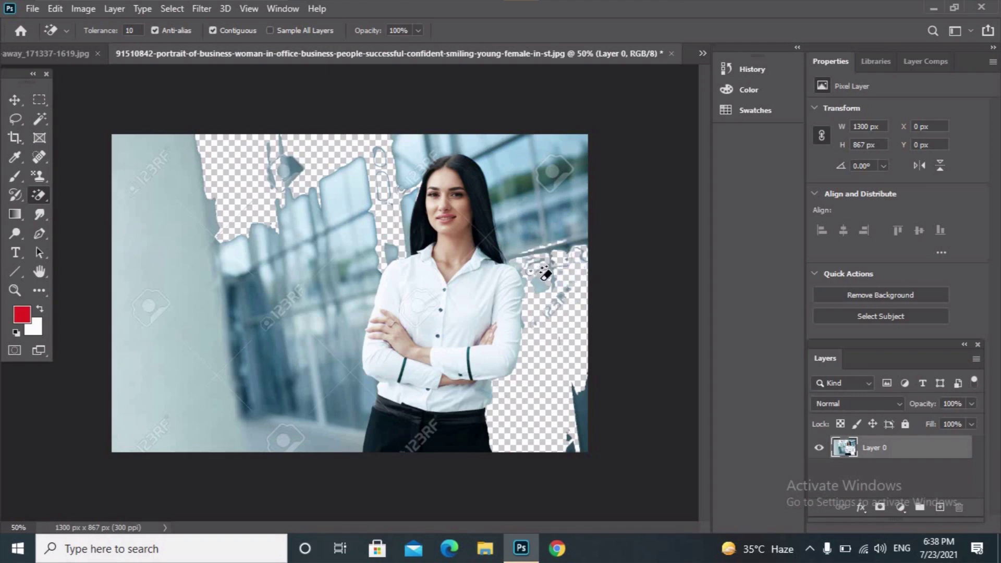
left_click(523, 183)
left_click(527, 270)
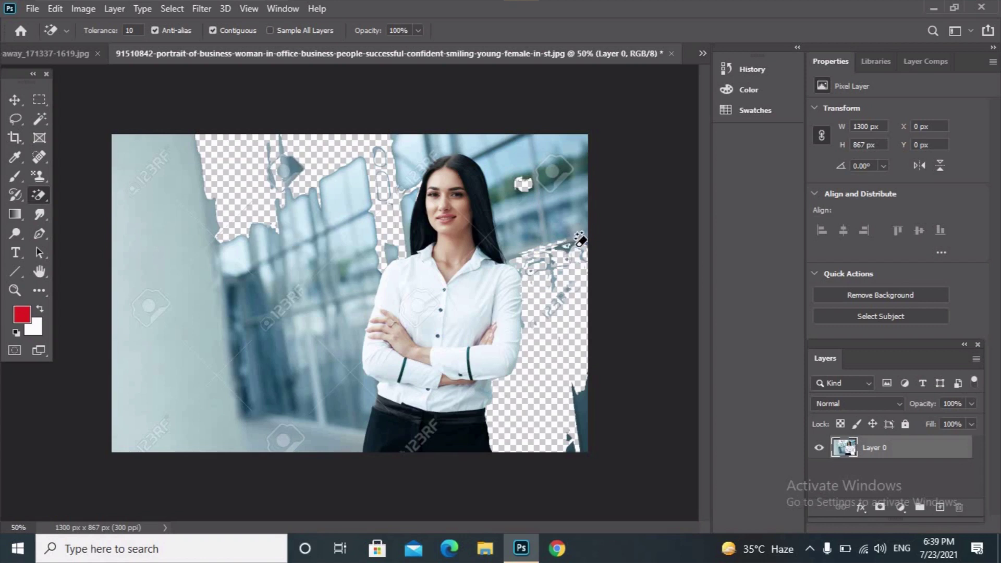
left_click(517, 253)
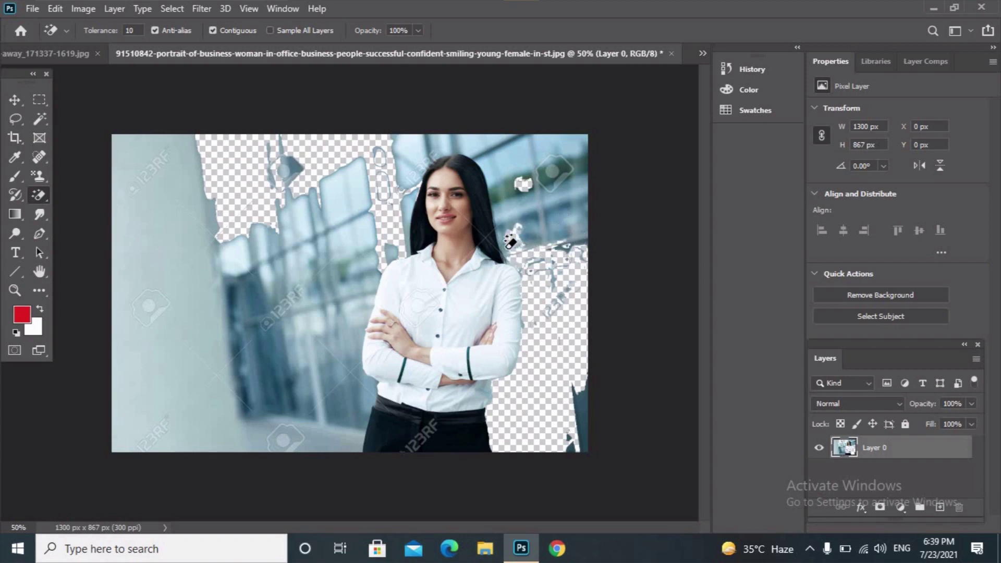
left_click(510, 237)
type("40")
- Erase the remaining blue areas at upper right and the light-blue background left of the woman
left_click(503, 185)
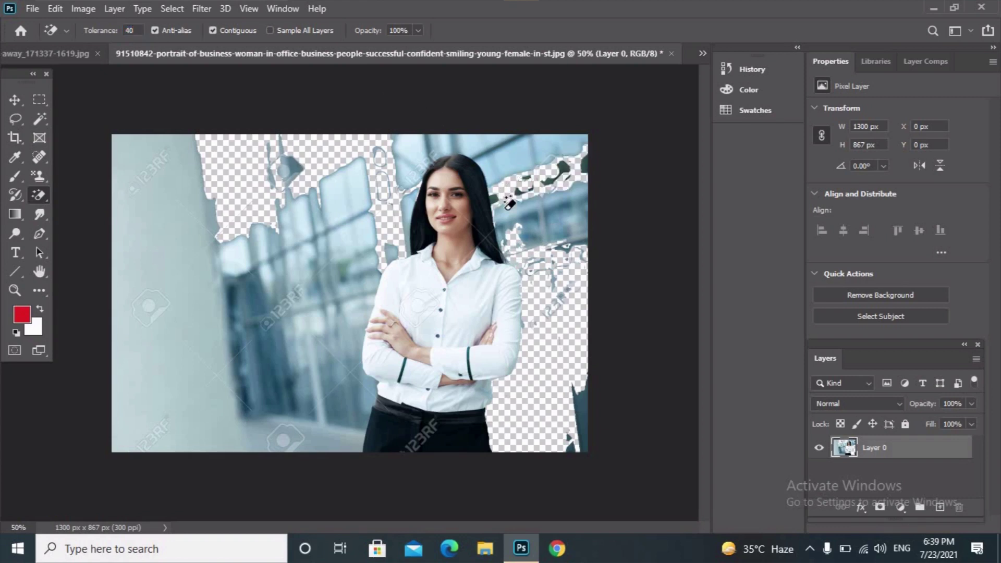
left_click(502, 229)
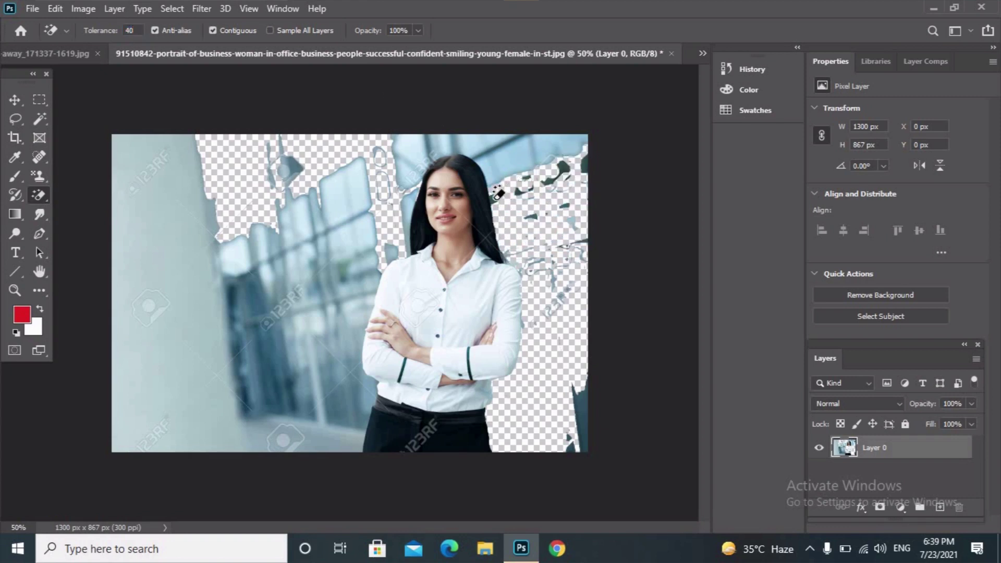
left_click(475, 141)
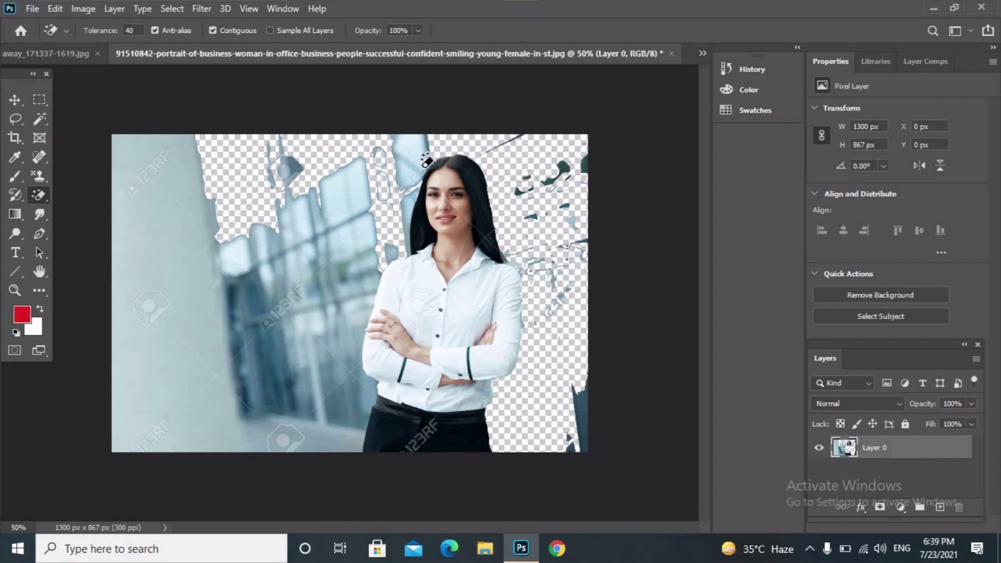
left_click(425, 158)
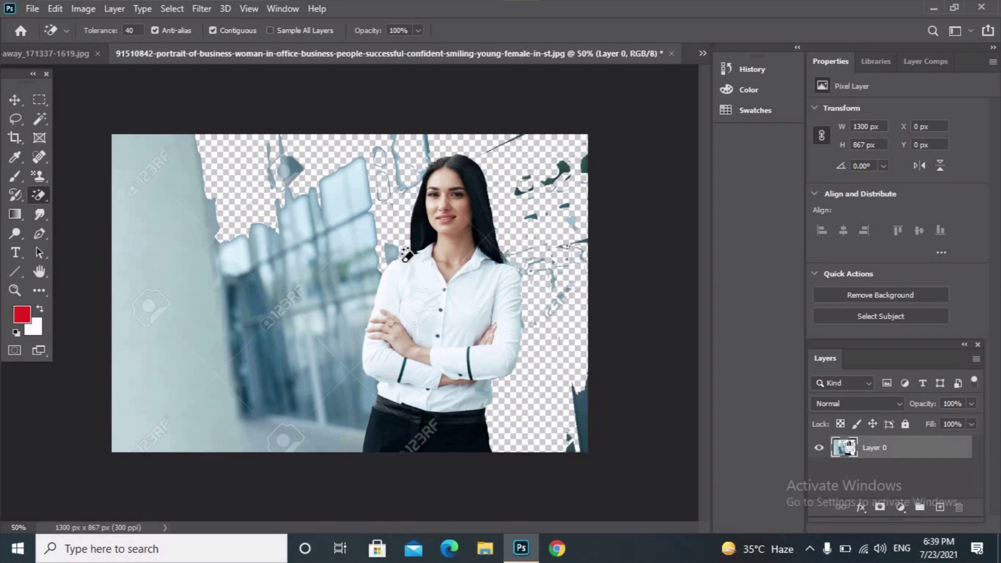
left_click(378, 276)
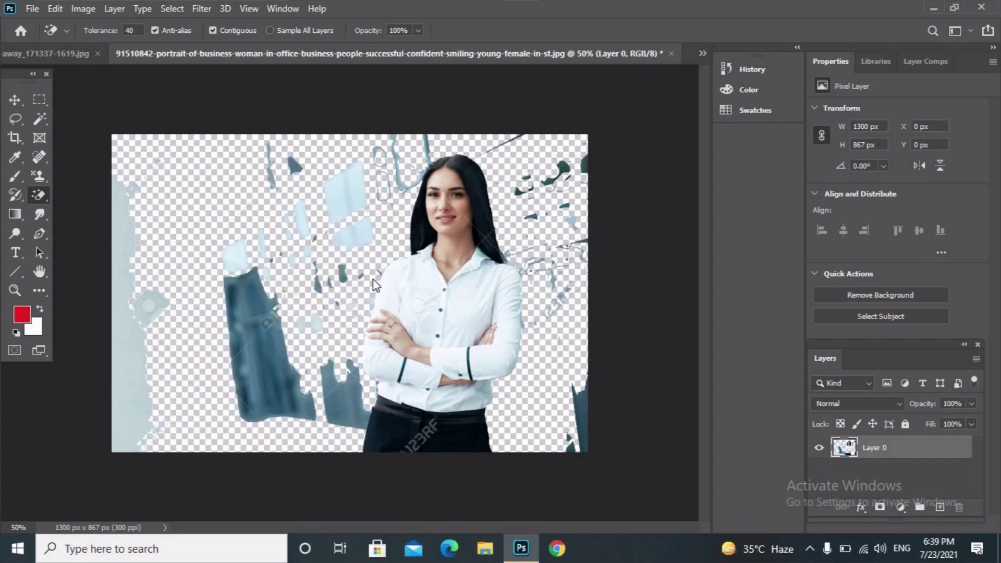